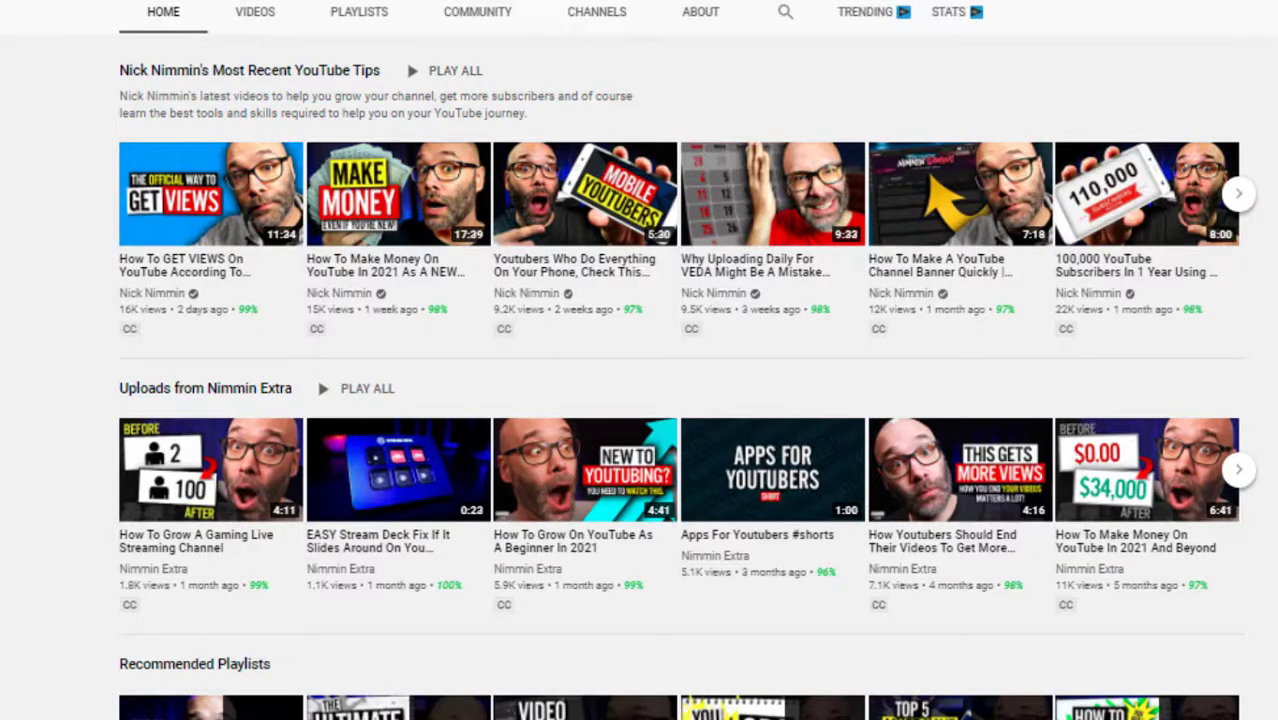
{"action": "scroll", "coordinate": [680, 385], "scroll_direction": "down", "scroll_amount": 4}
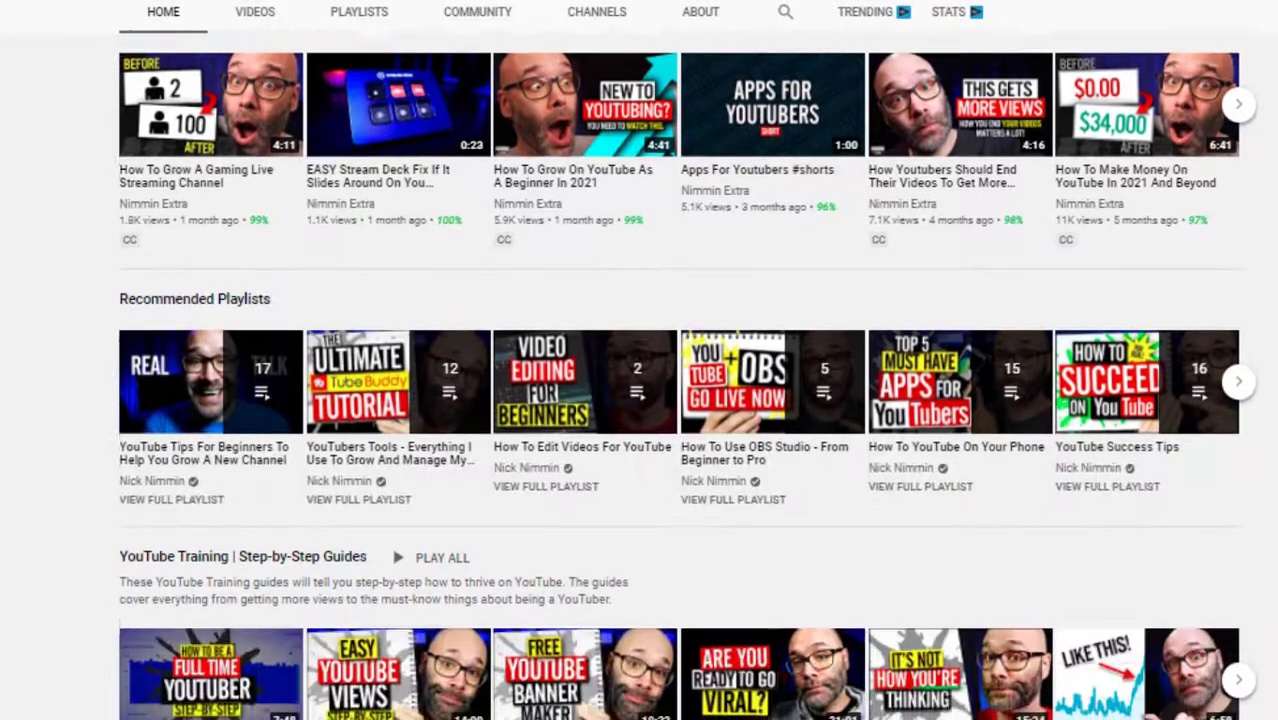
{"action": "scroll", "coordinate": [680, 385], "scroll_direction": "down", "scroll_amount": 3}
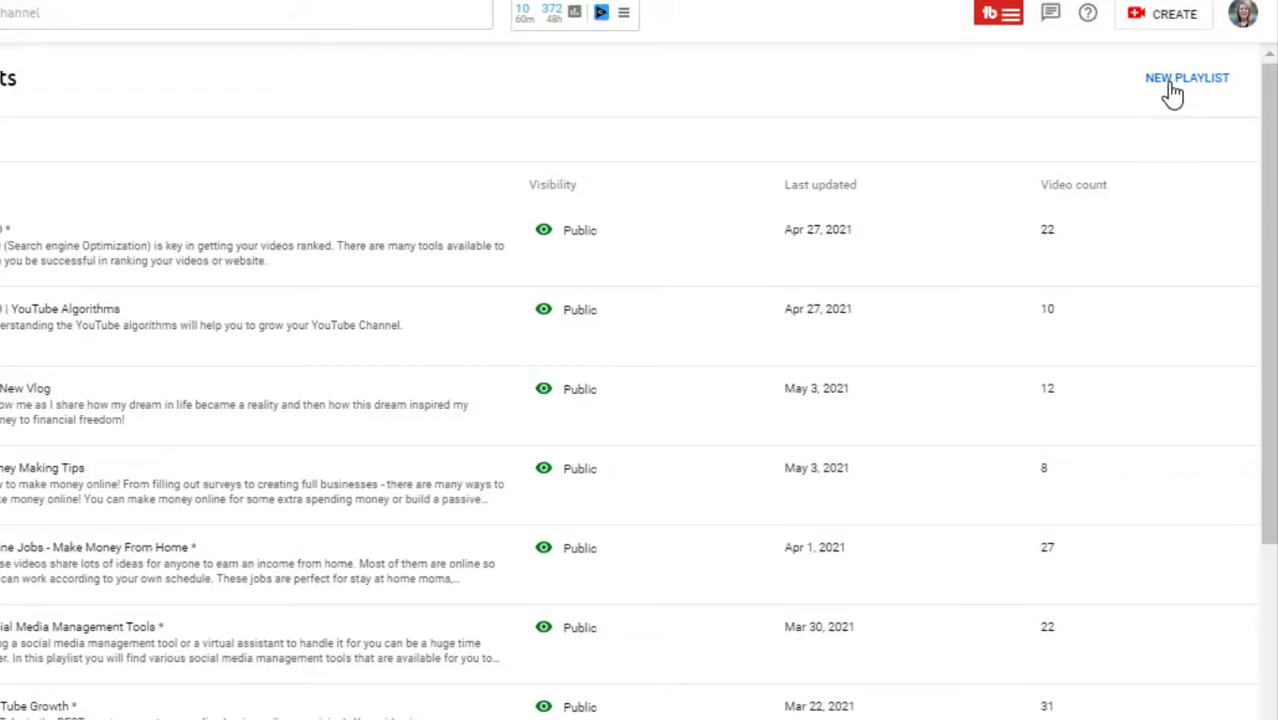
Step: Start a new playlist and title it "How to Make Money Online"
{"action": "left_click", "coordinate": [1170, 80]}
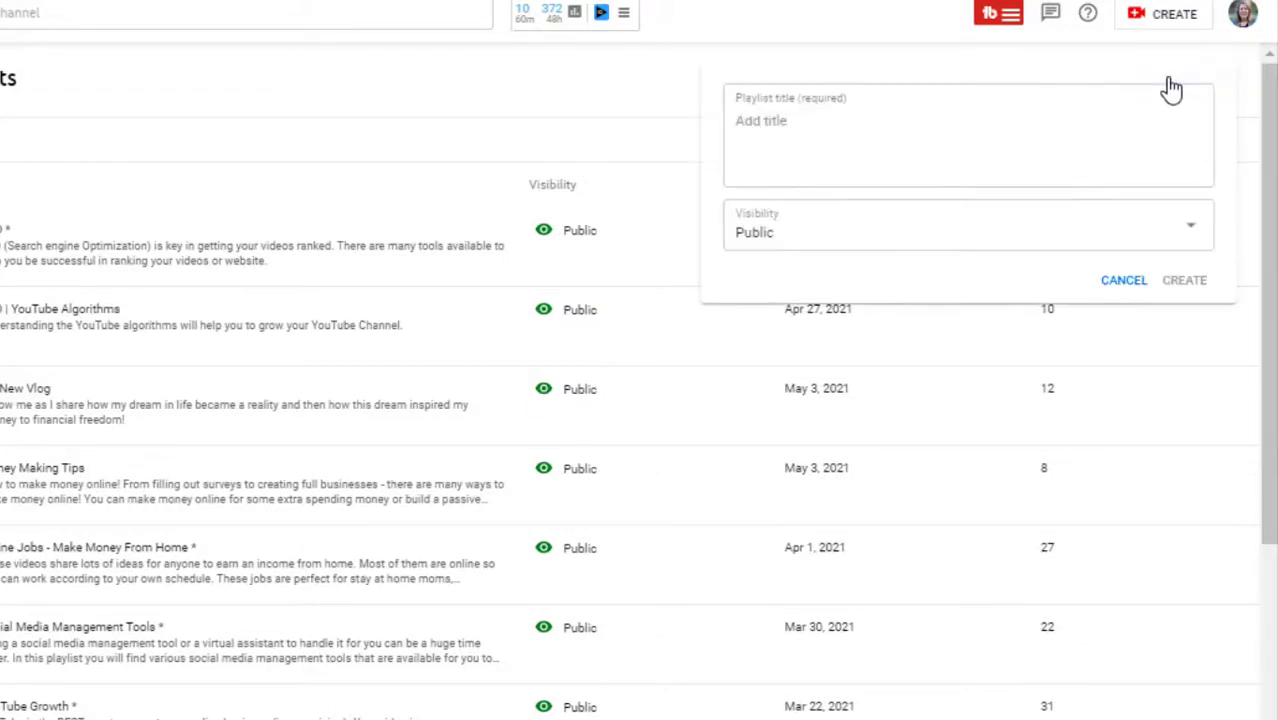
{"action": "left_click", "coordinate": [763, 128]}
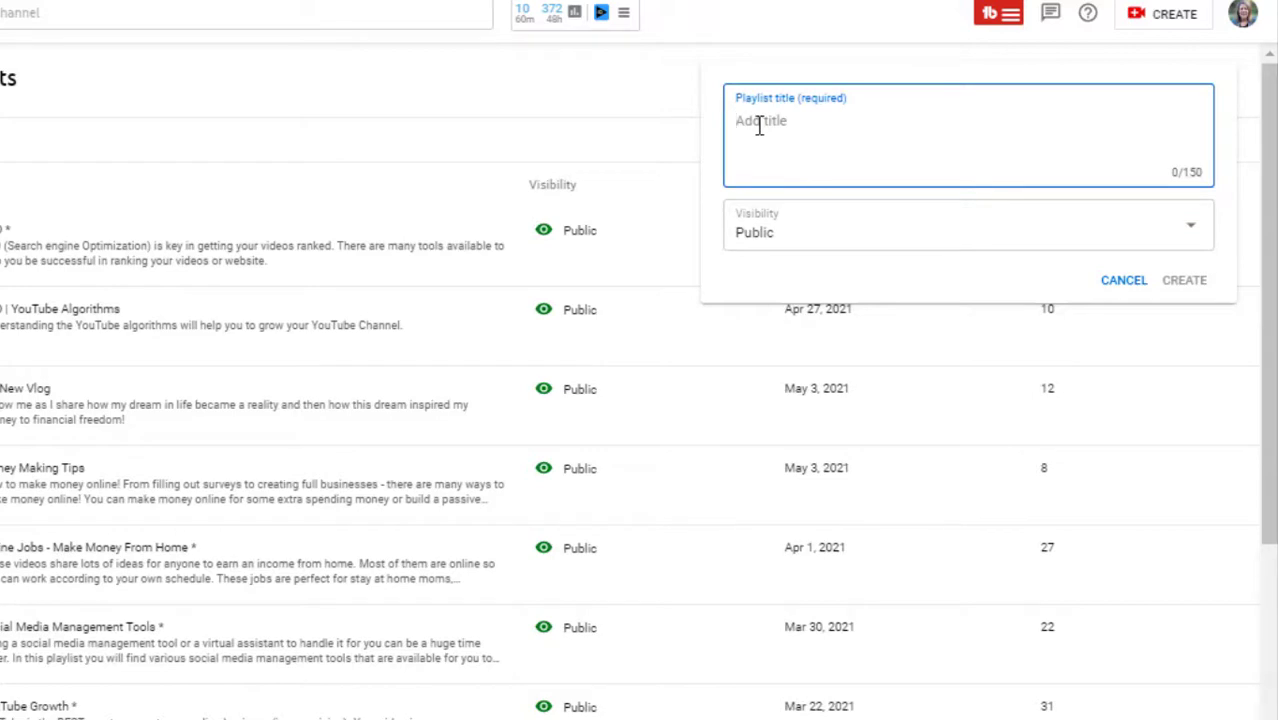
{"action": "type", "text": "How to"}
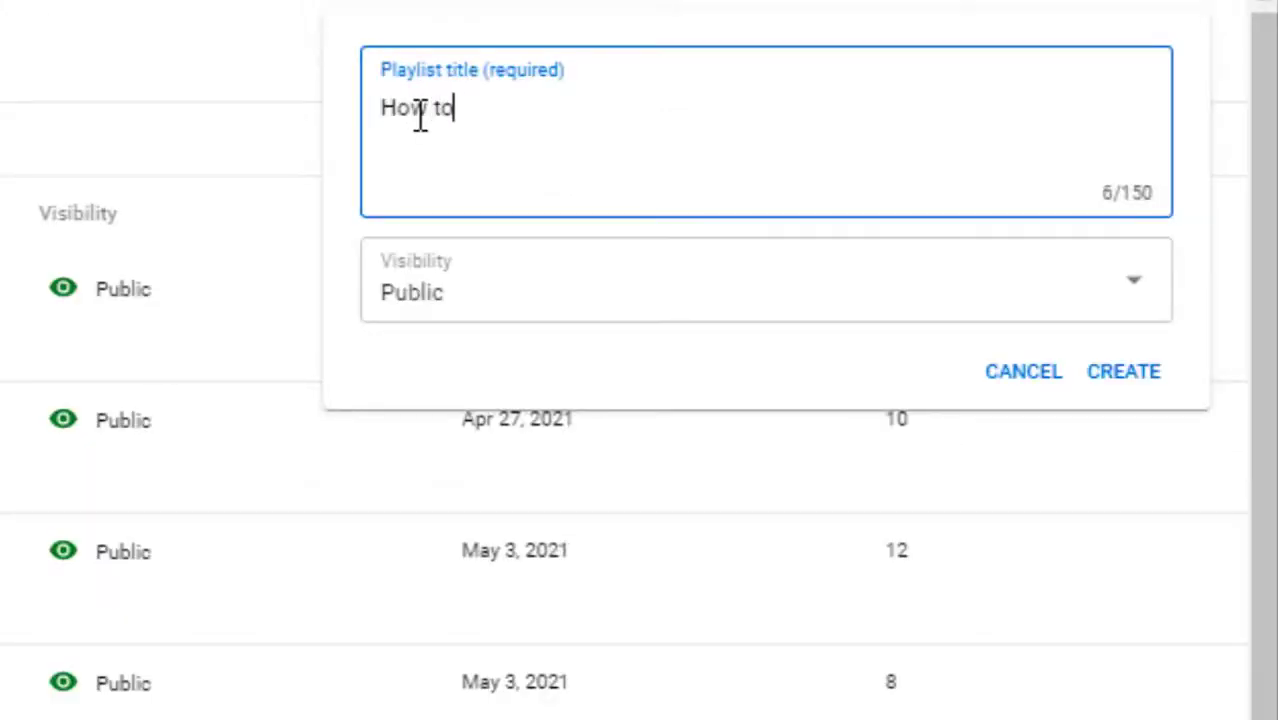
{"action": "type", "text": " make"}
{"action": "key", "text": "BackSpace"}
{"action": "key", "text": "BackSpace"}
{"action": "key", "text": "BackSpace"}
{"action": "key", "text": "BackSpace"}
{"action": "key", "text": "BackSpace"}
{"action": "type", "text": "Make Money"}
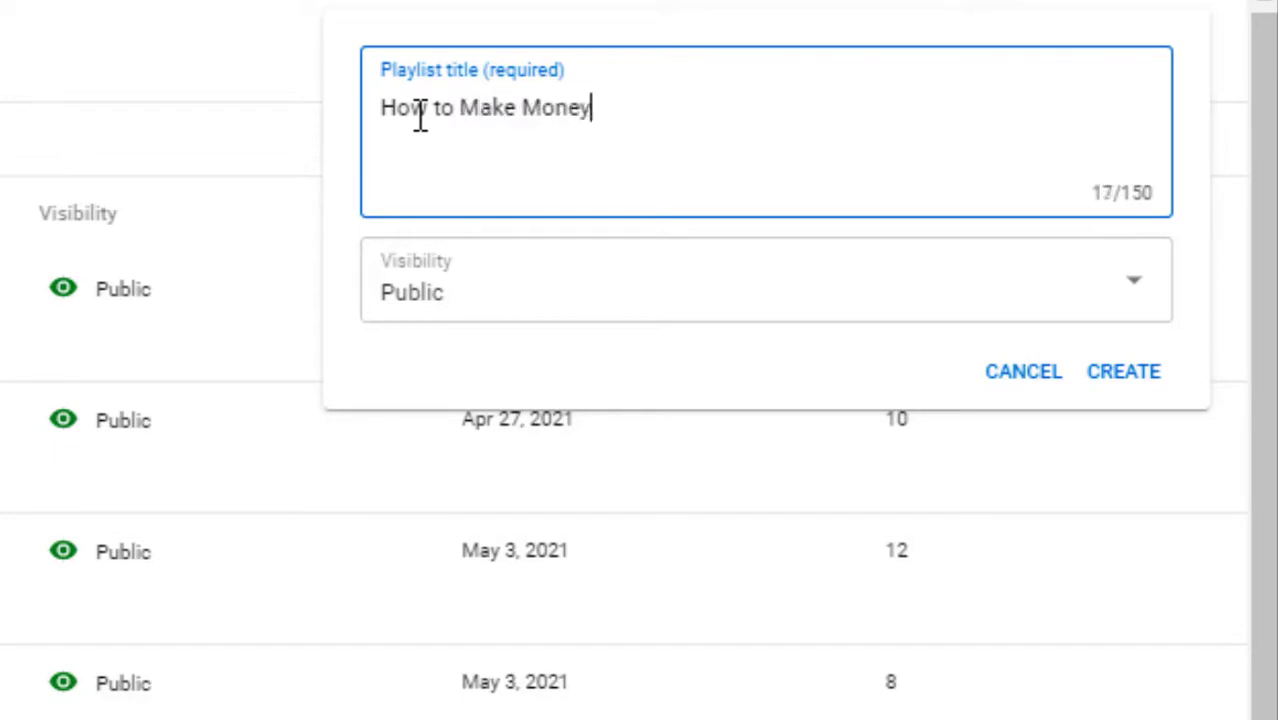
{"action": "type", "text": " Online"}
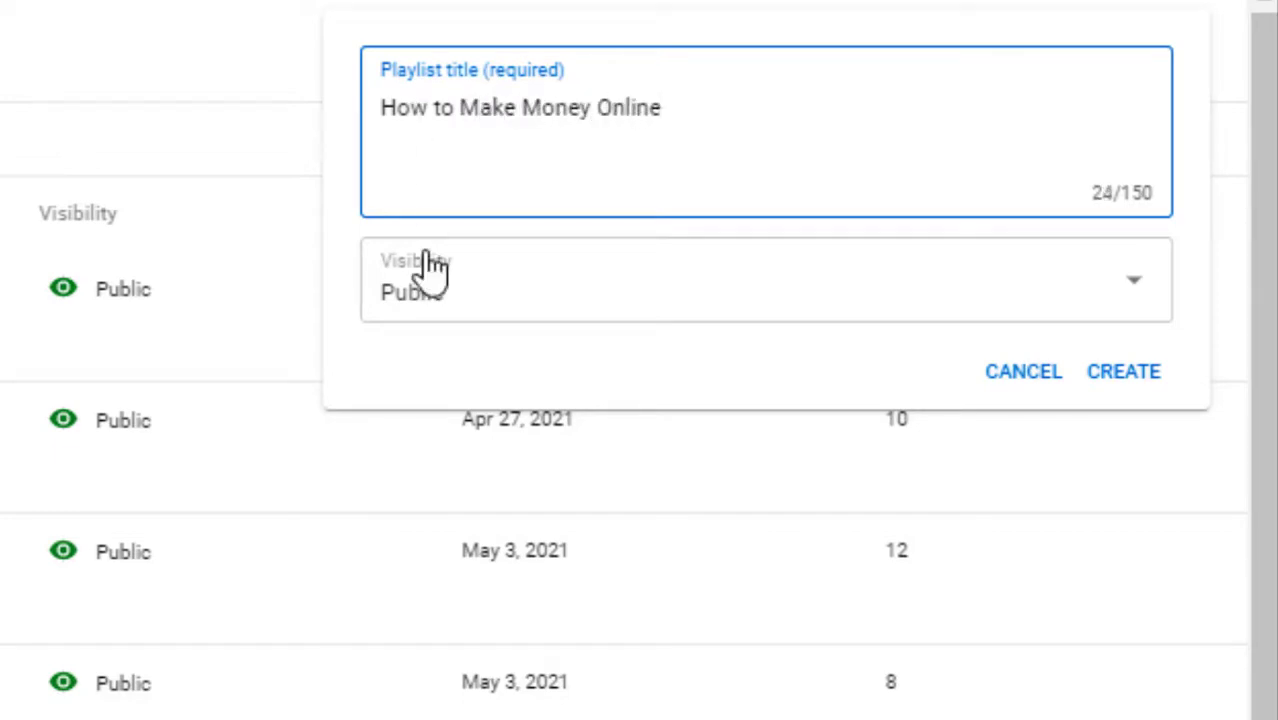
Step: Choose Public as the new playlist's visibility and create the playlist
{"action": "left_click", "coordinate": [1153, 298]}
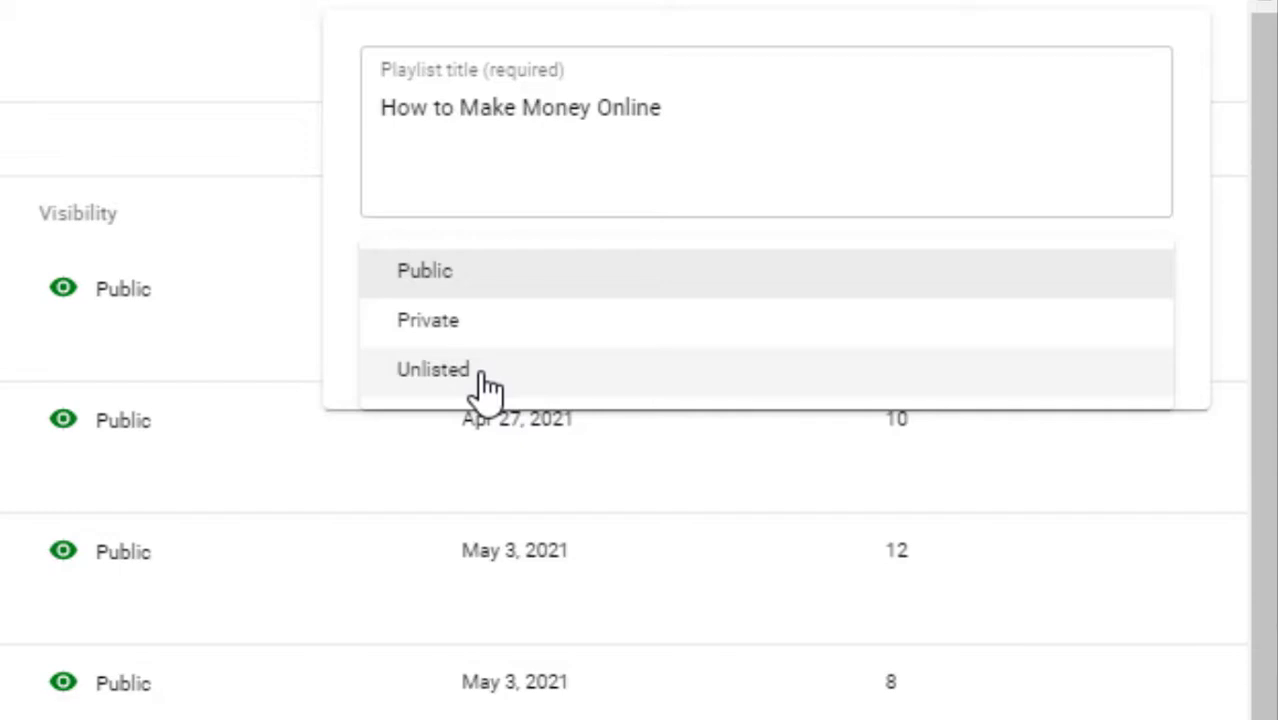
{"action": "left_click", "coordinate": [472, 290]}
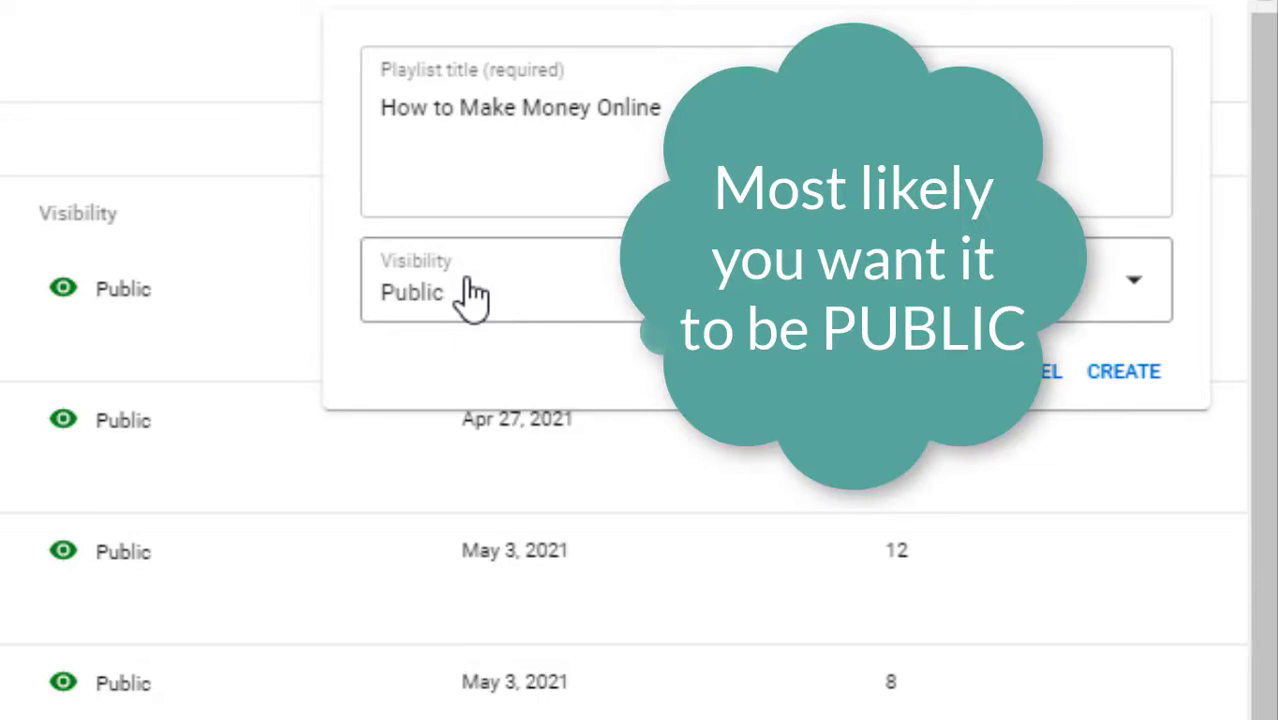
{"action": "left_click", "coordinate": [1124, 380]}
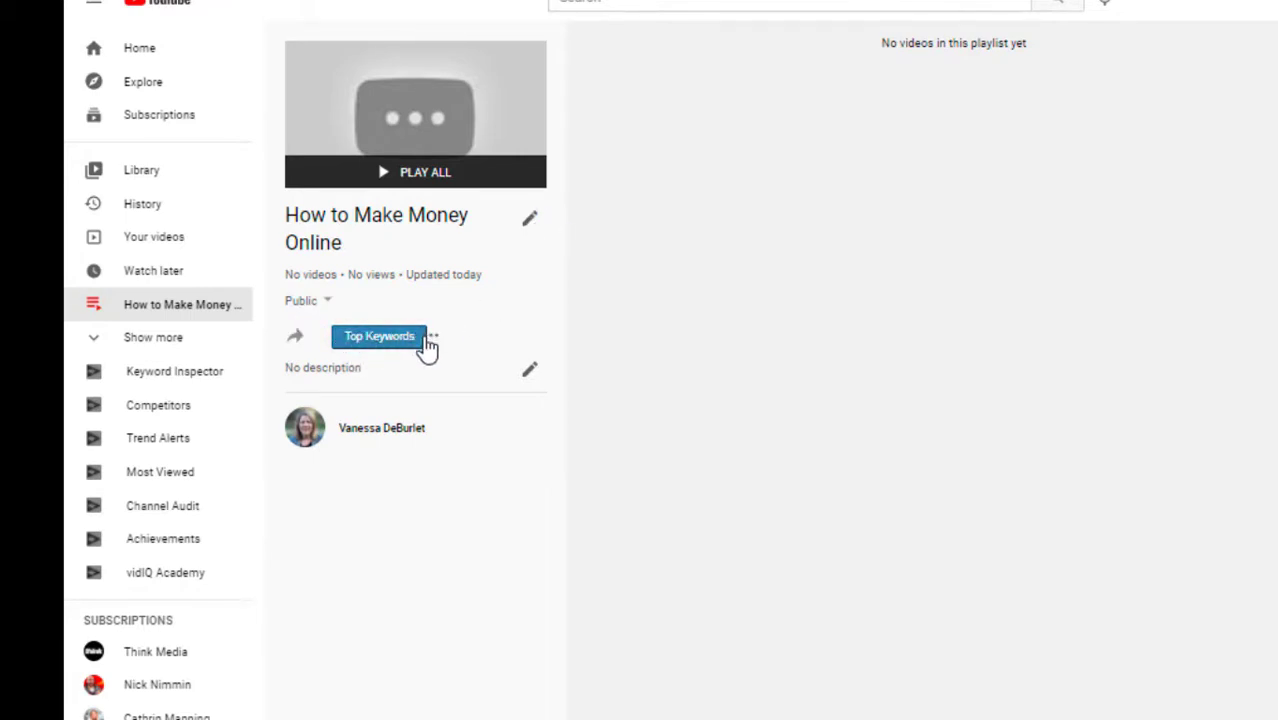
Step: Save the playlist description "How to make money online! You can make money online as a side hustle or you can make money online and turn it into a profitable business."
{"action": "left_click", "coordinate": [531, 376]}
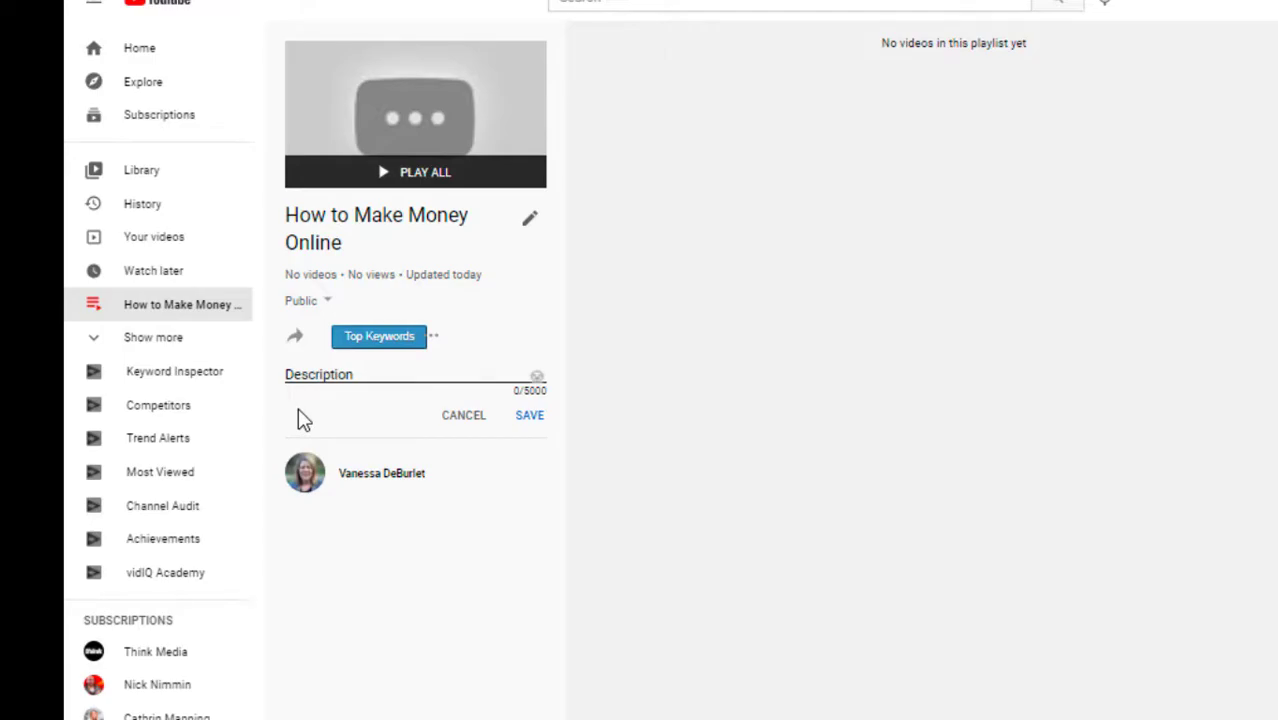
{"action": "type", "text": "lHow to make money online!  You can make money online as a side hustle or you can make money online and turn it into a profitable business."}
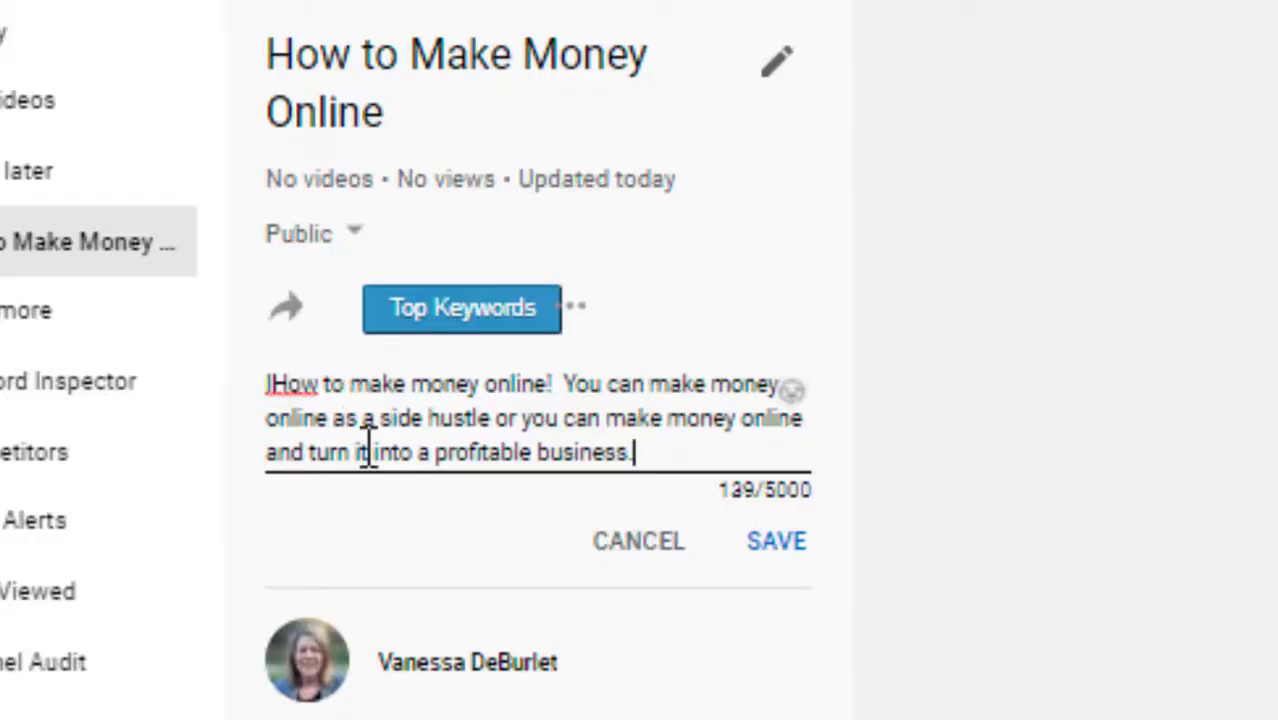
{"action": "left_click", "coordinate": [276, 383]}
{"action": "key", "text": "BackSpace"}
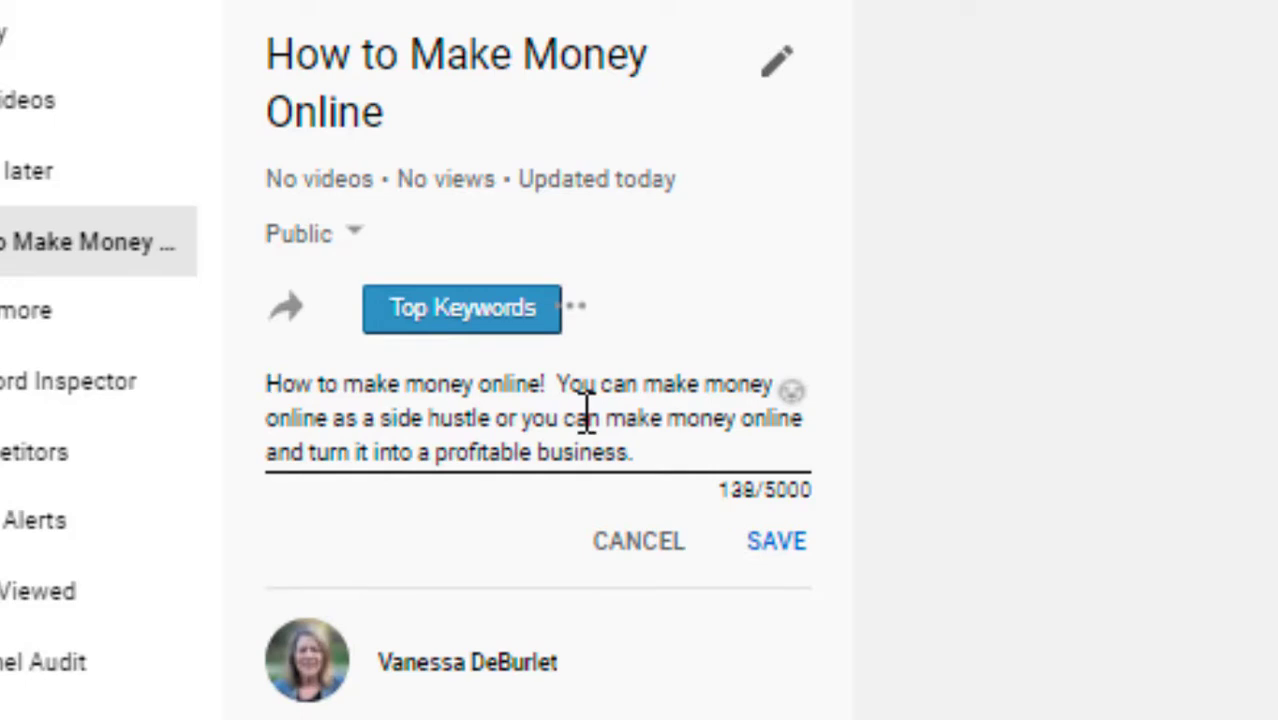
{"action": "left_click", "coordinate": [777, 541]}
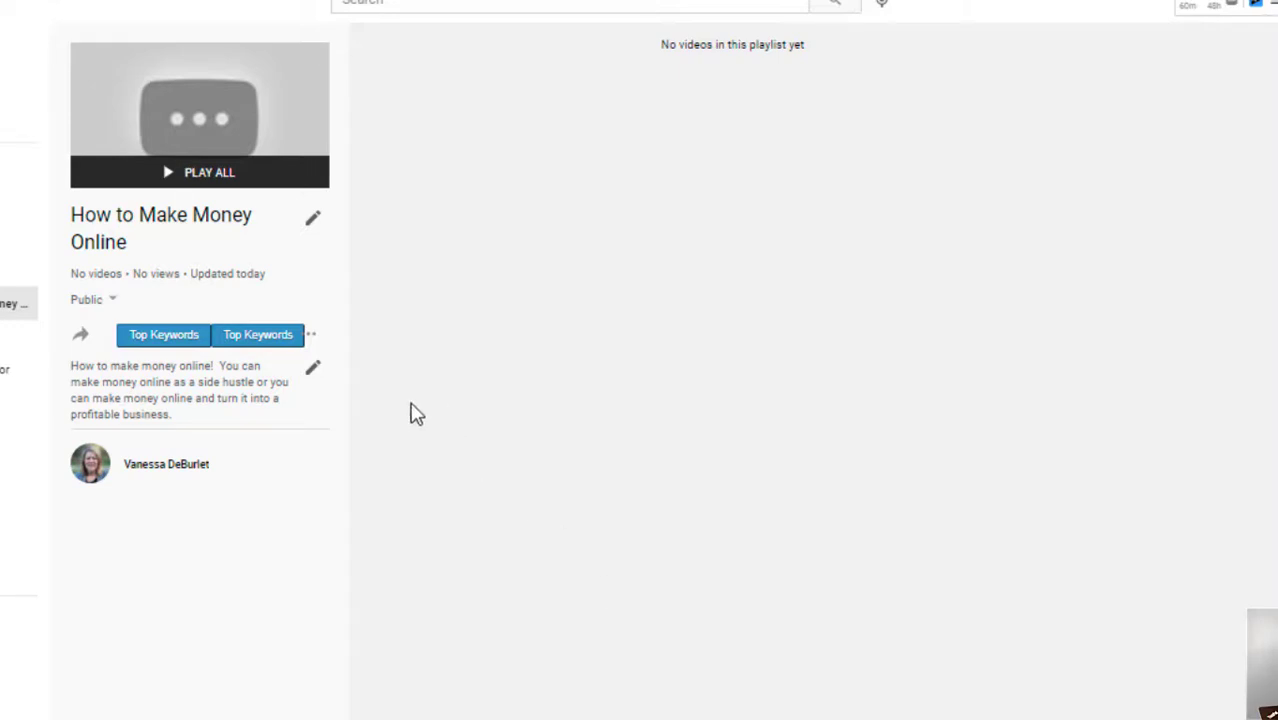
Step: Start adding videos to the playlist and, after viewing the search and URL options, list your own YouTube videos
{"action": "left_click", "coordinate": [308, 340]}
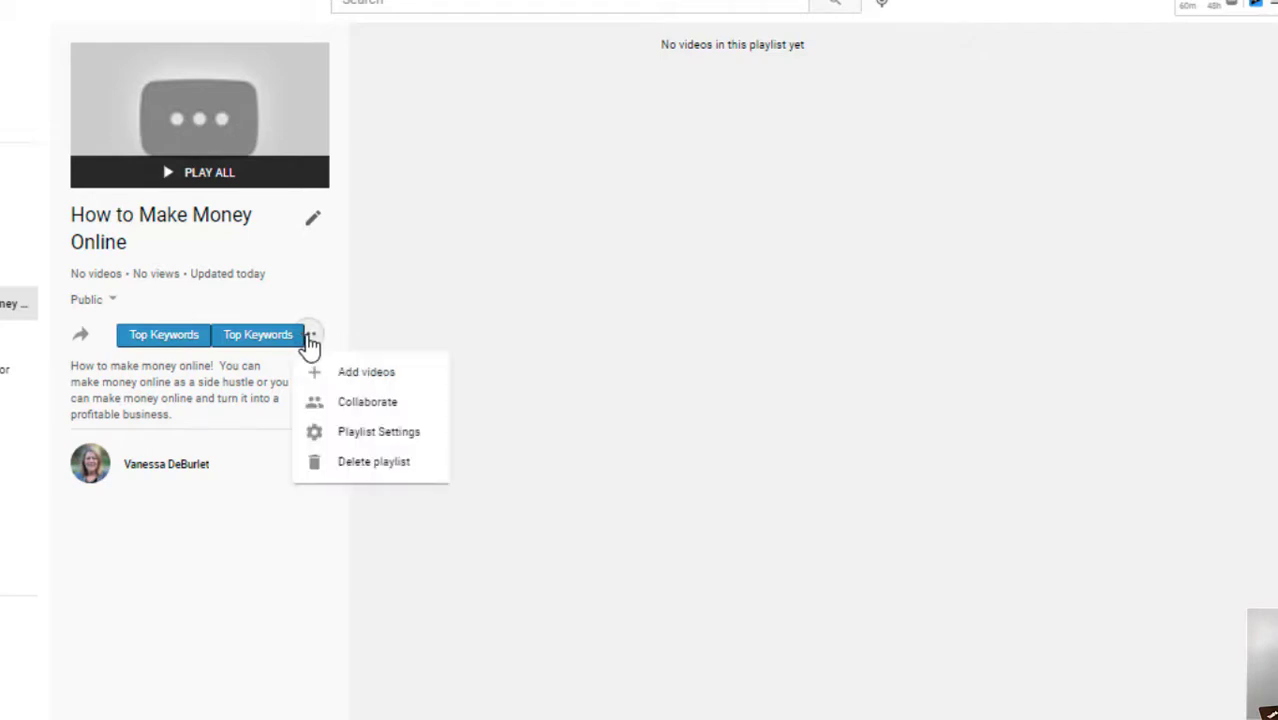
{"action": "left_click", "coordinate": [366, 376]}
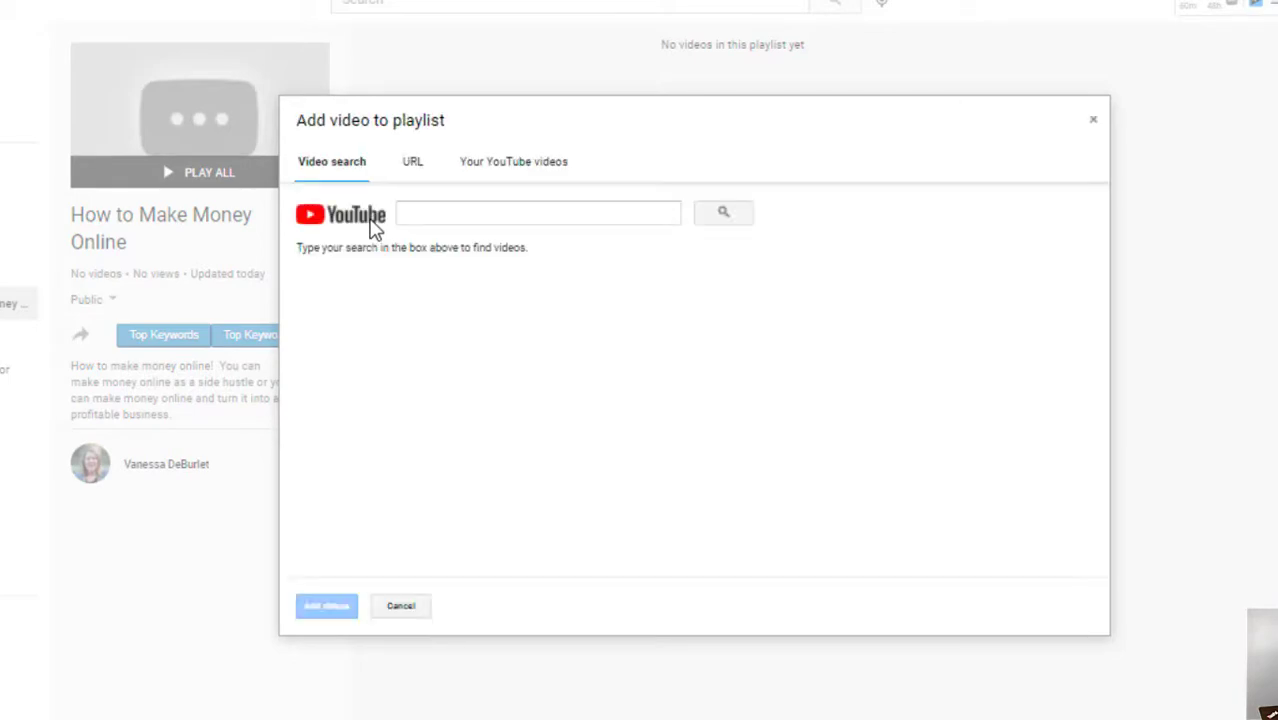
{"action": "left_click", "coordinate": [338, 175]}
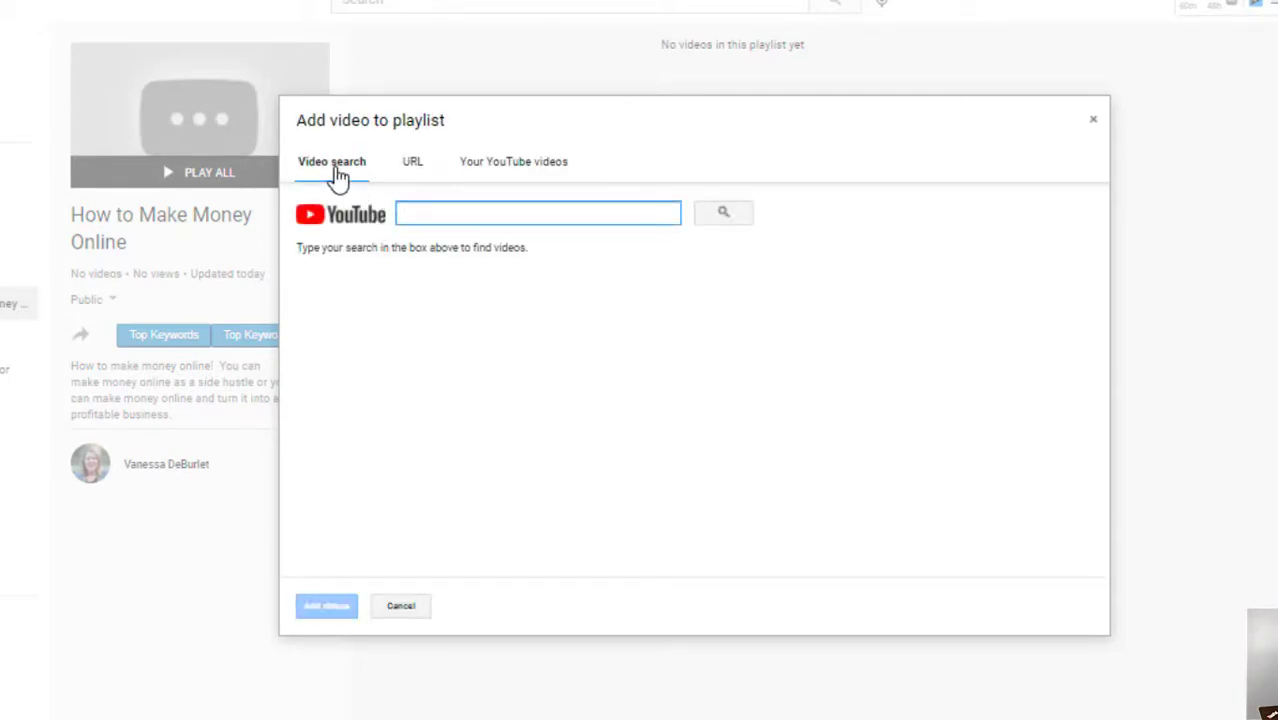
{"action": "left_click", "coordinate": [411, 172]}
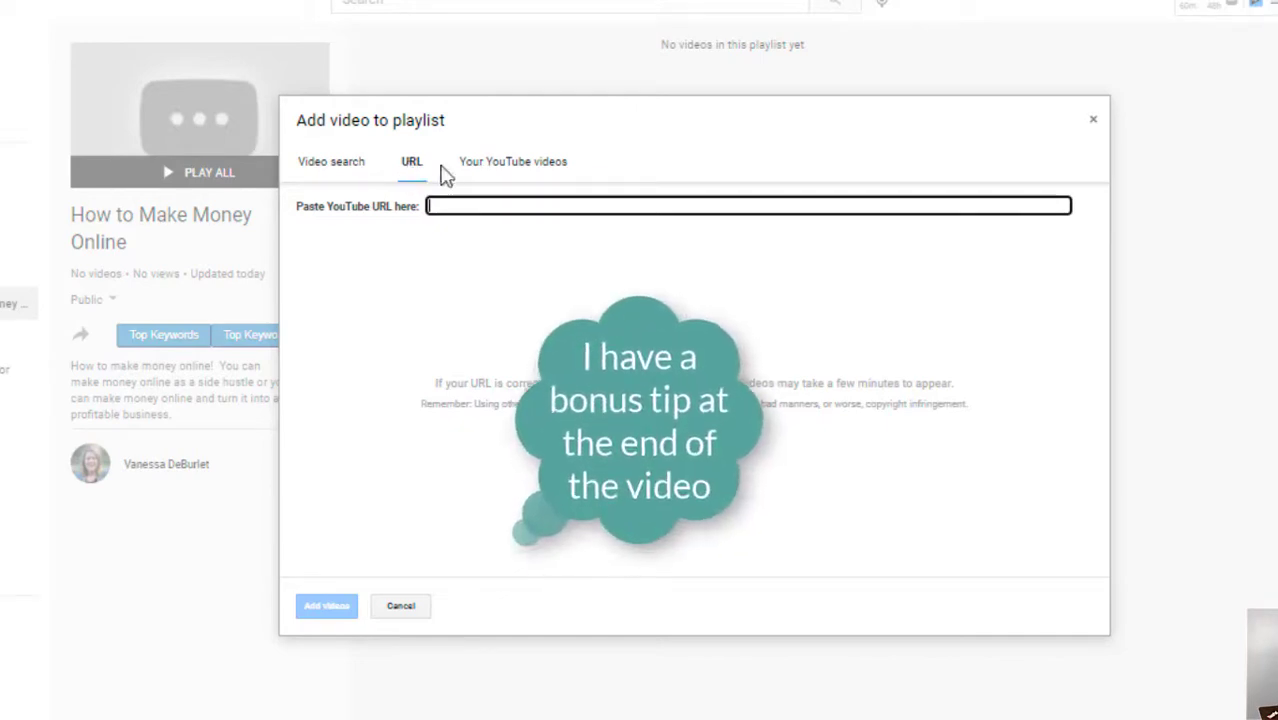
{"action": "left_click", "coordinate": [477, 176]}
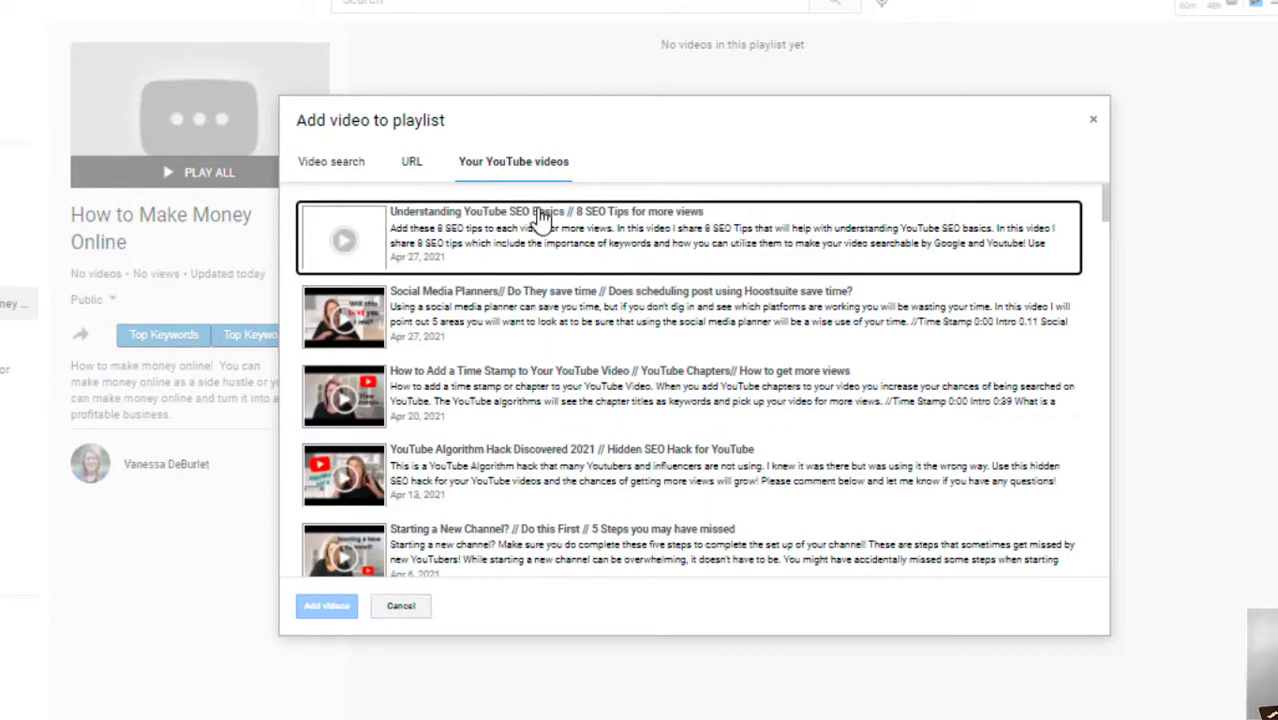
Step: Add the videos "Make Money Online Without Money", "7 Easy Ways to Make Money Online as a Writer" and "5 Legit Ways to Make Money From Home Typing"
{"action": "left_click_drag", "start_coordinate": [1107, 214], "coordinate": [1120, 335]}
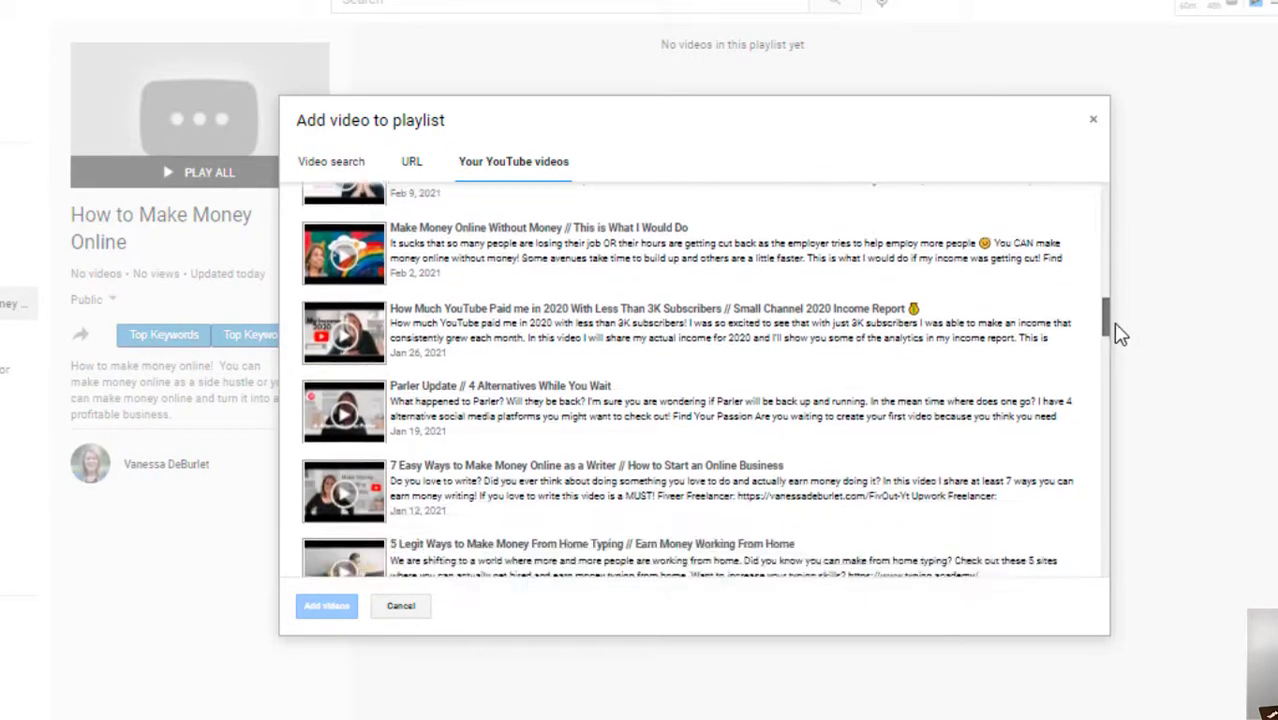
{"action": "left_click", "coordinate": [447, 266]}
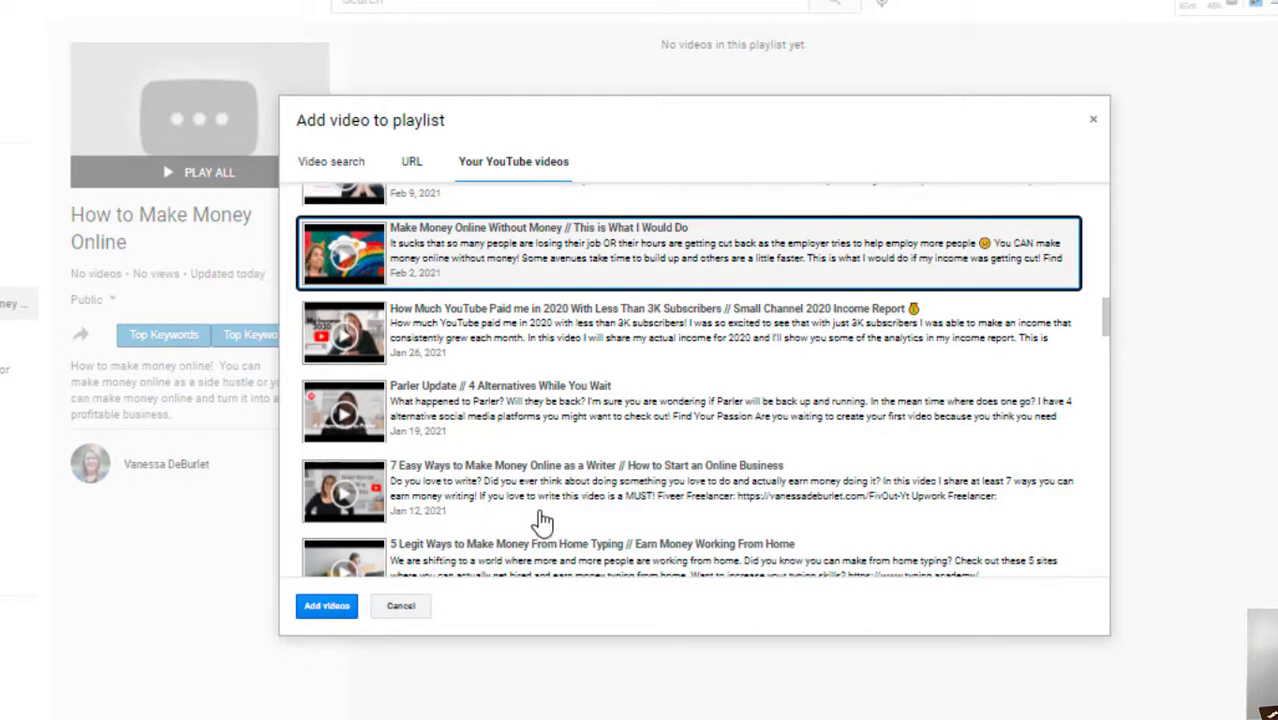
{"action": "left_click", "coordinate": [318, 616]}
{"action": "left_click", "coordinate": [500, 490]}
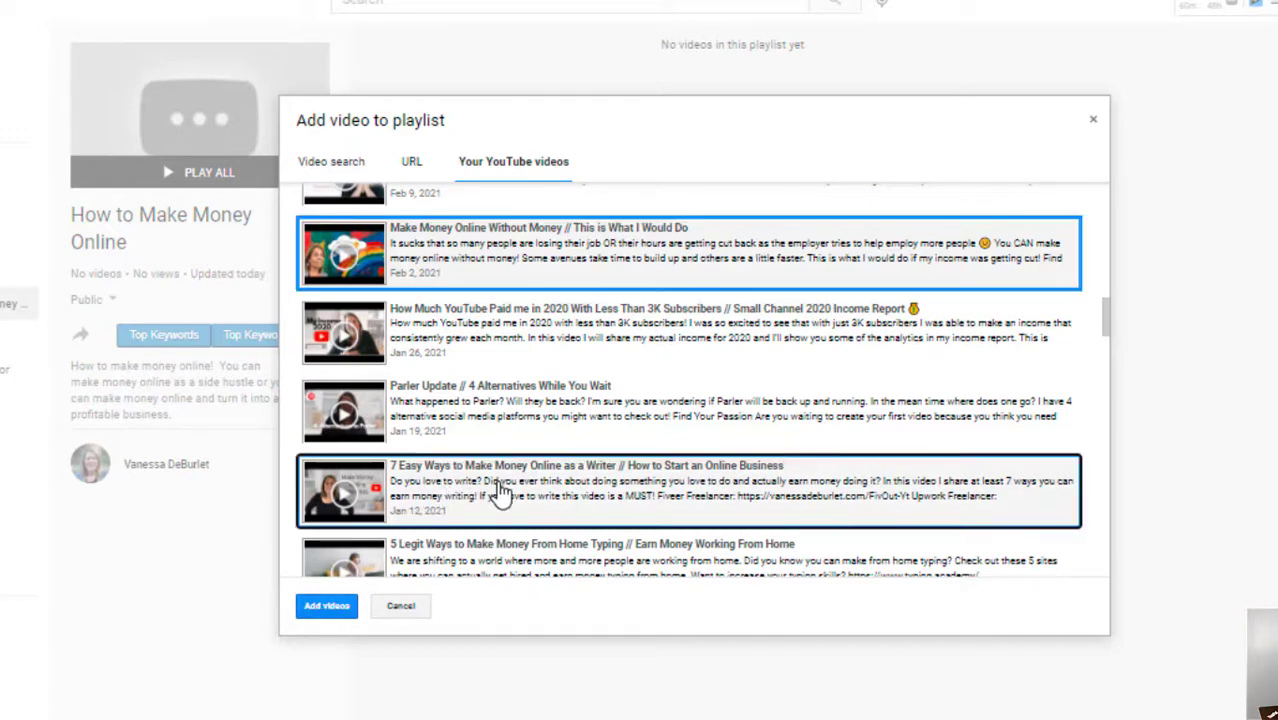
{"action": "left_click", "coordinate": [505, 552]}
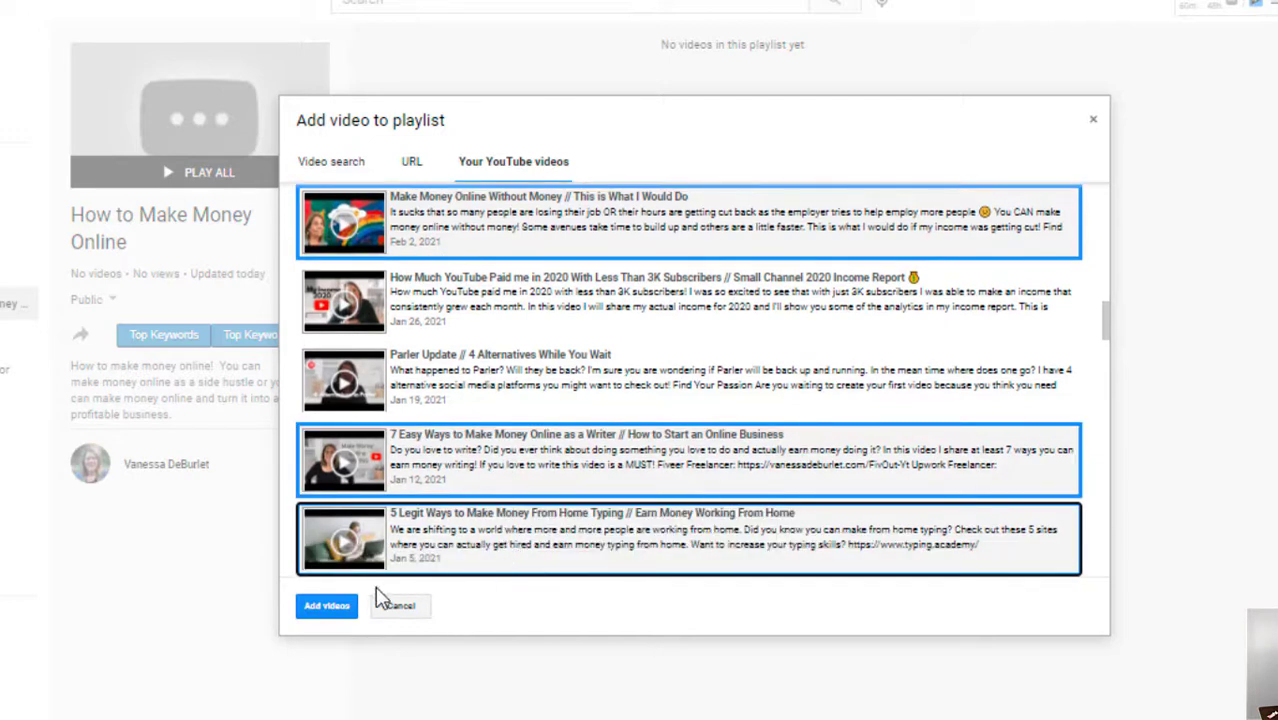
{"action": "left_click", "coordinate": [328, 607]}
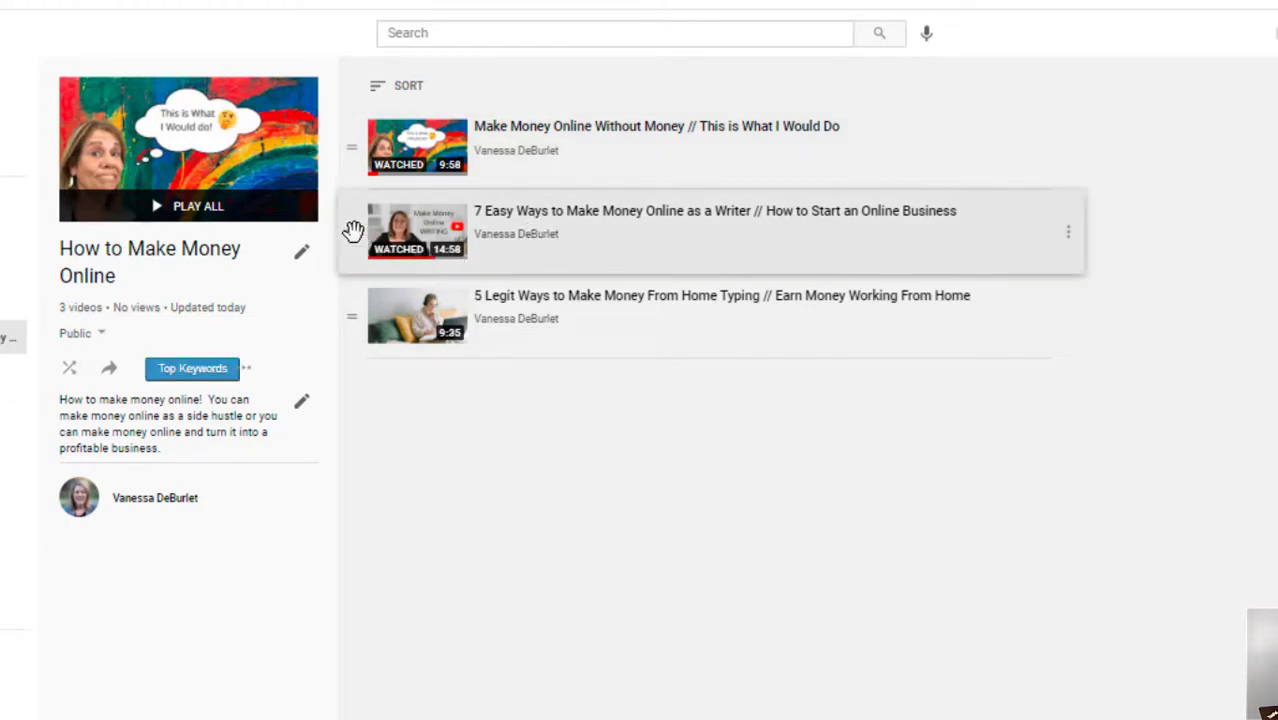
Step: Move the video "7 Easy Ways to Make Money Online as a Writer" to the top of the playlist and set it as the playlist thumbnail
{"action": "left_click", "coordinate": [354, 231]}
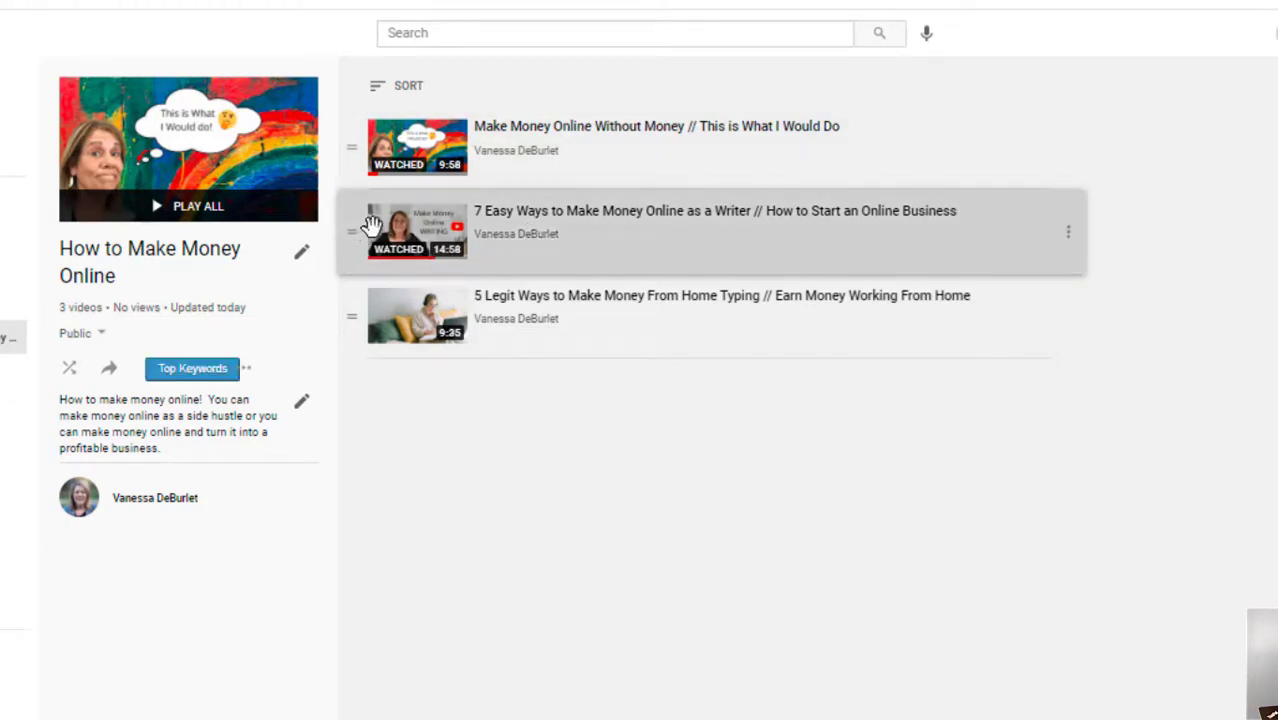
{"action": "left_click_drag", "start_coordinate": [381, 226], "coordinate": [356, 135]}
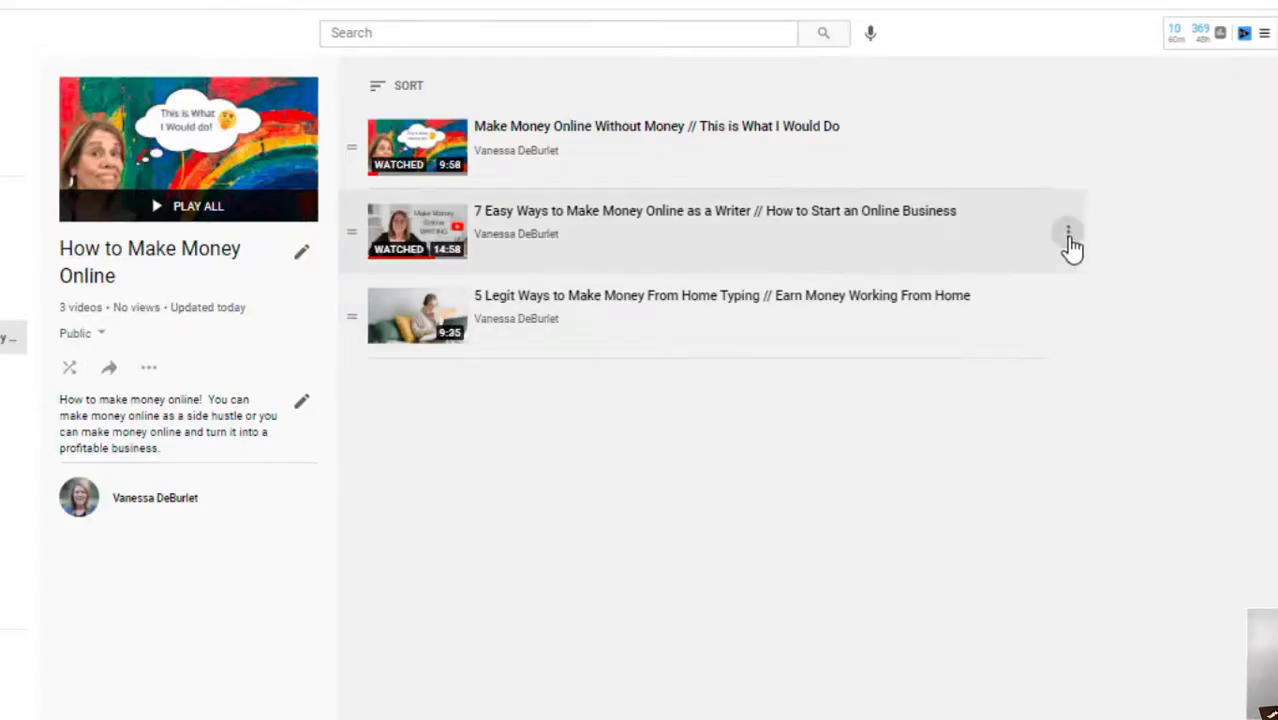
{"action": "left_click", "coordinate": [1069, 238]}
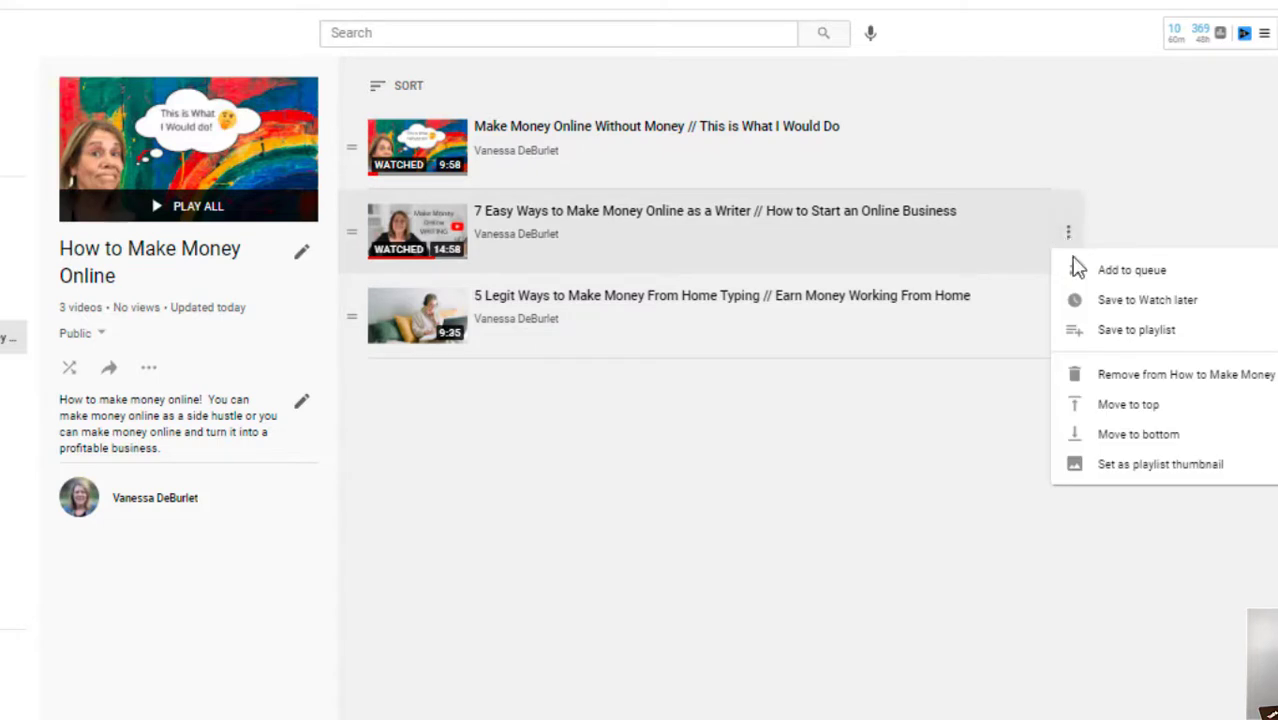
{"action": "left_click", "coordinate": [1113, 404]}
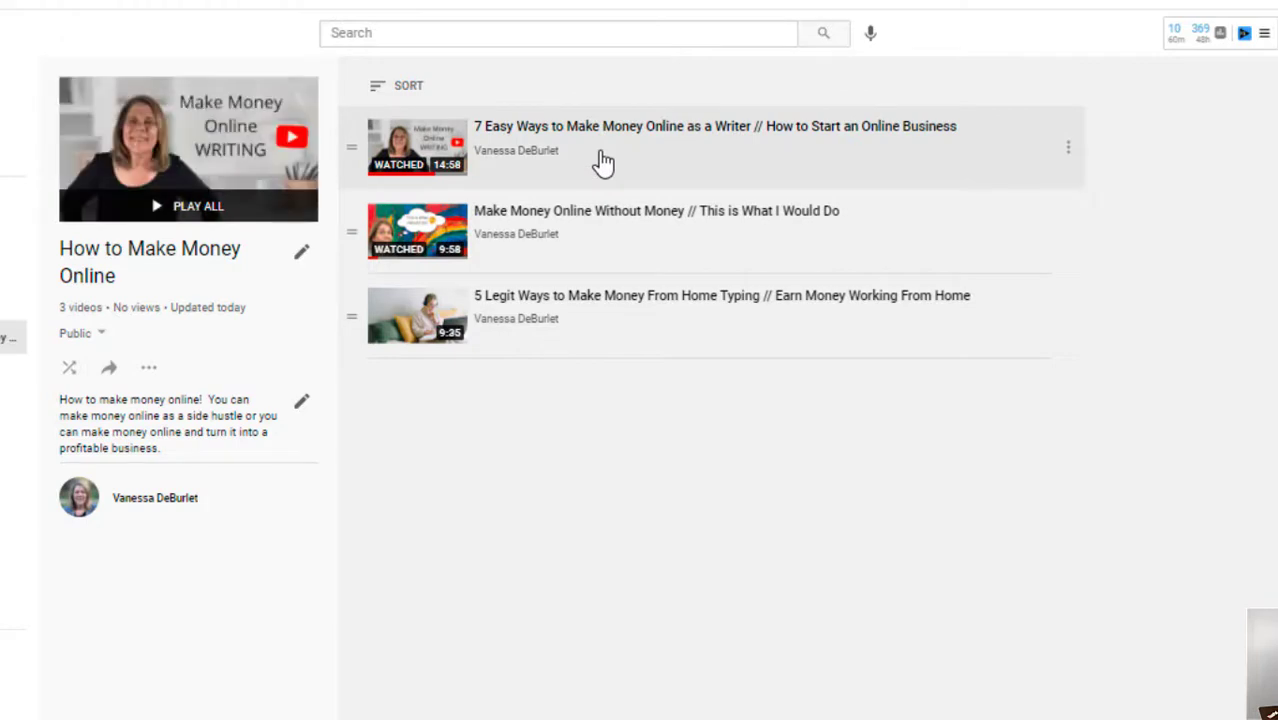
{"action": "left_click", "coordinate": [1068, 150]}
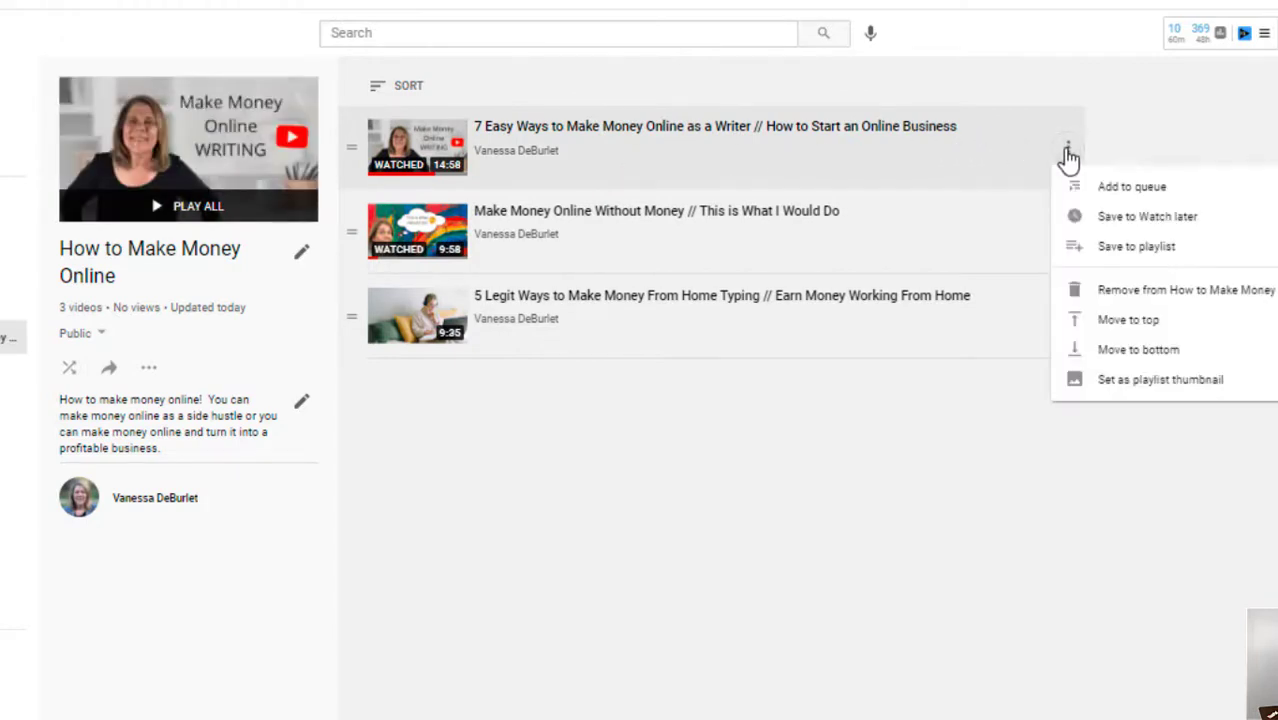
{"action": "left_click", "coordinate": [1161, 381]}
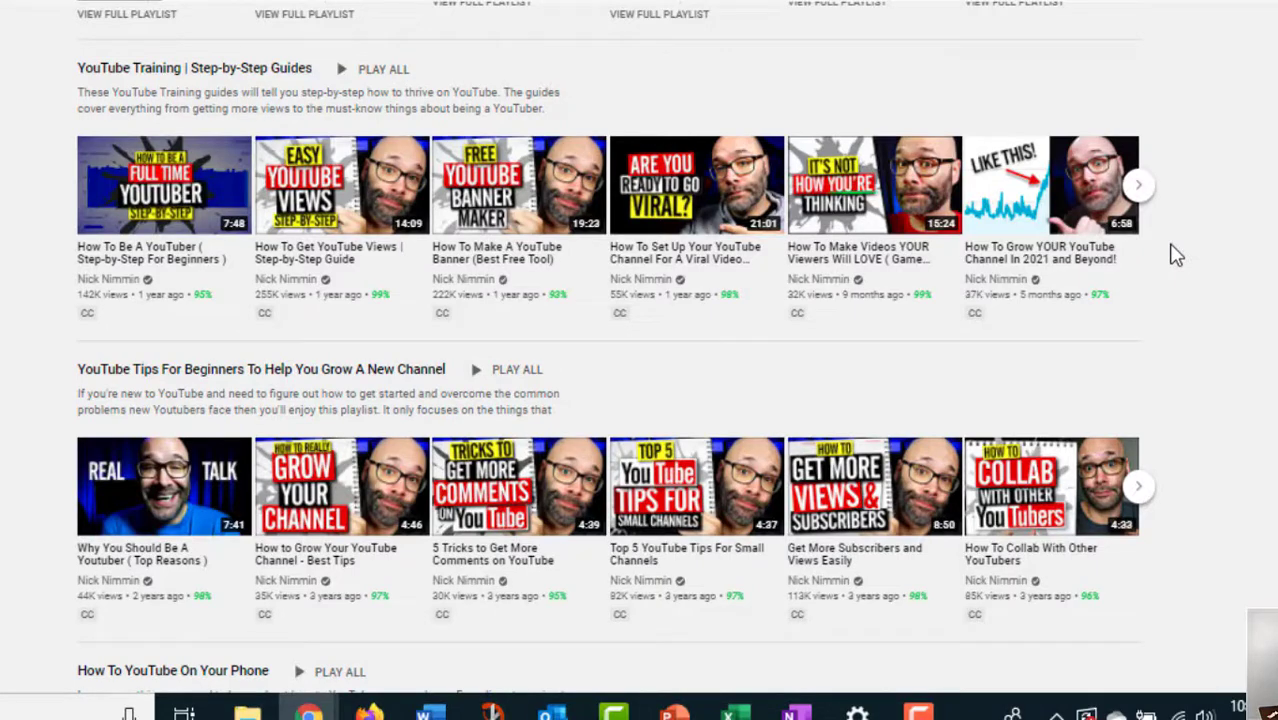
Step: Examine how the playlist sections are titled, described and arranged on the Nick Nimmin and Think Media channel pages
{"action": "scroll", "coordinate": [800, 240], "scroll_direction": "up", "scroll_amount": 1}
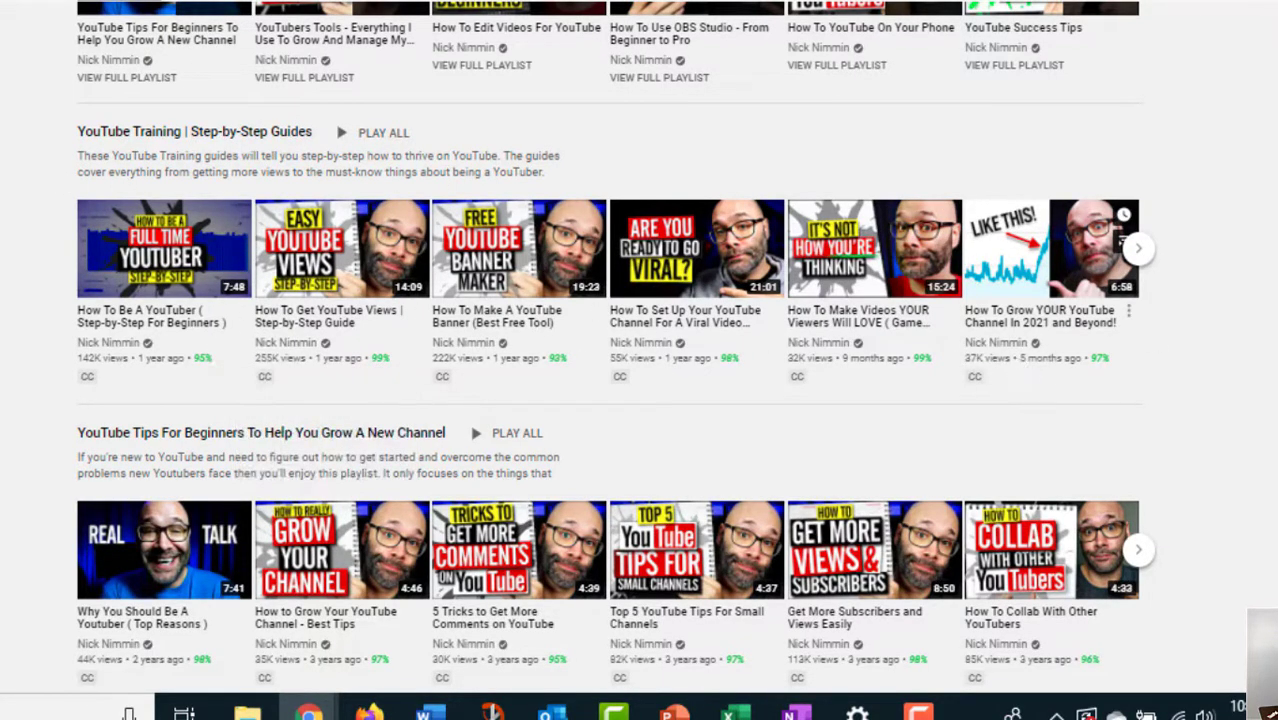
{"action": "scroll", "coordinate": [640, 350], "scroll_direction": "down", "scroll_amount": 4}
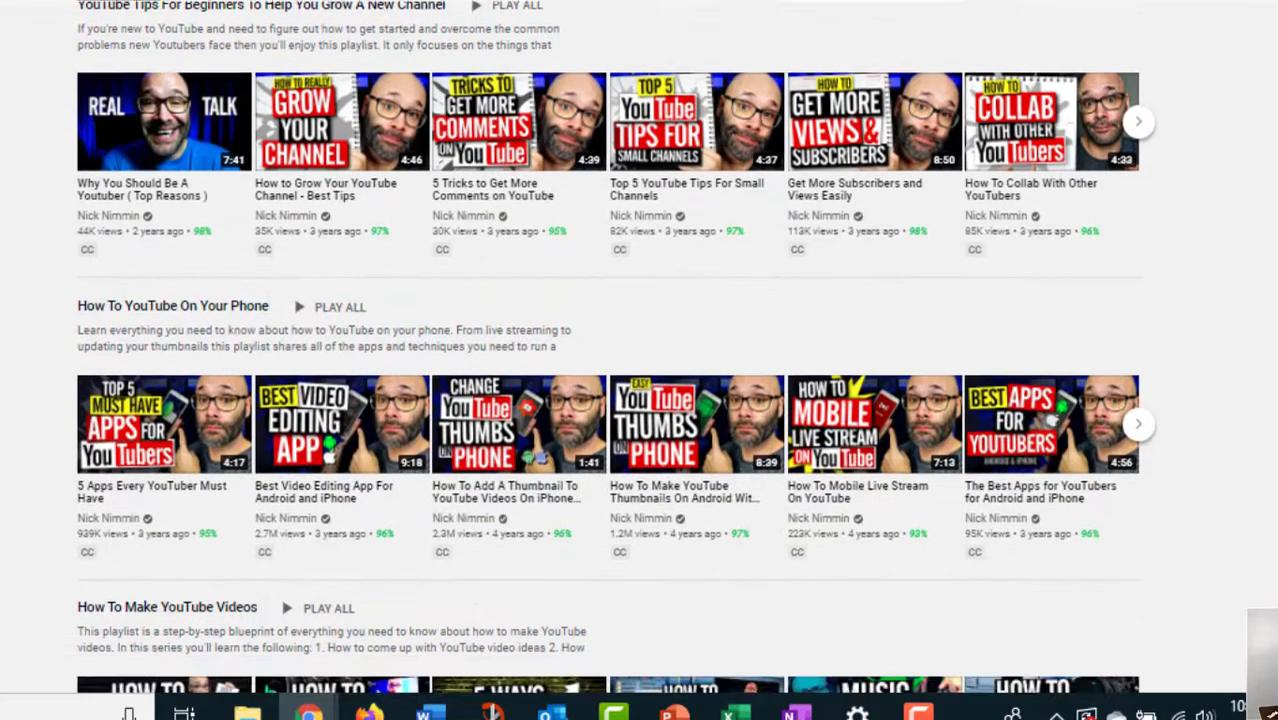
{"action": "scroll", "coordinate": [640, 350], "scroll_direction": "up", "scroll_amount": 3}
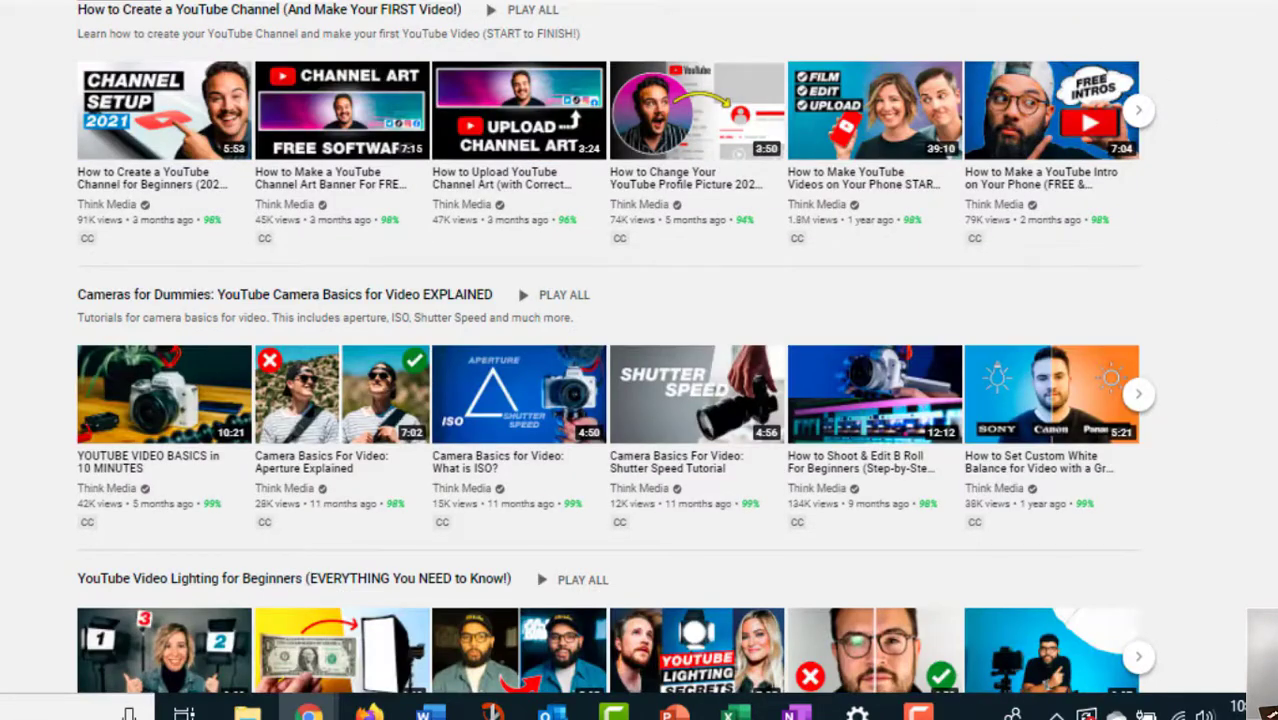
{"action": "scroll", "coordinate": [617, 348], "scroll_direction": "down", "scroll_amount": 3}
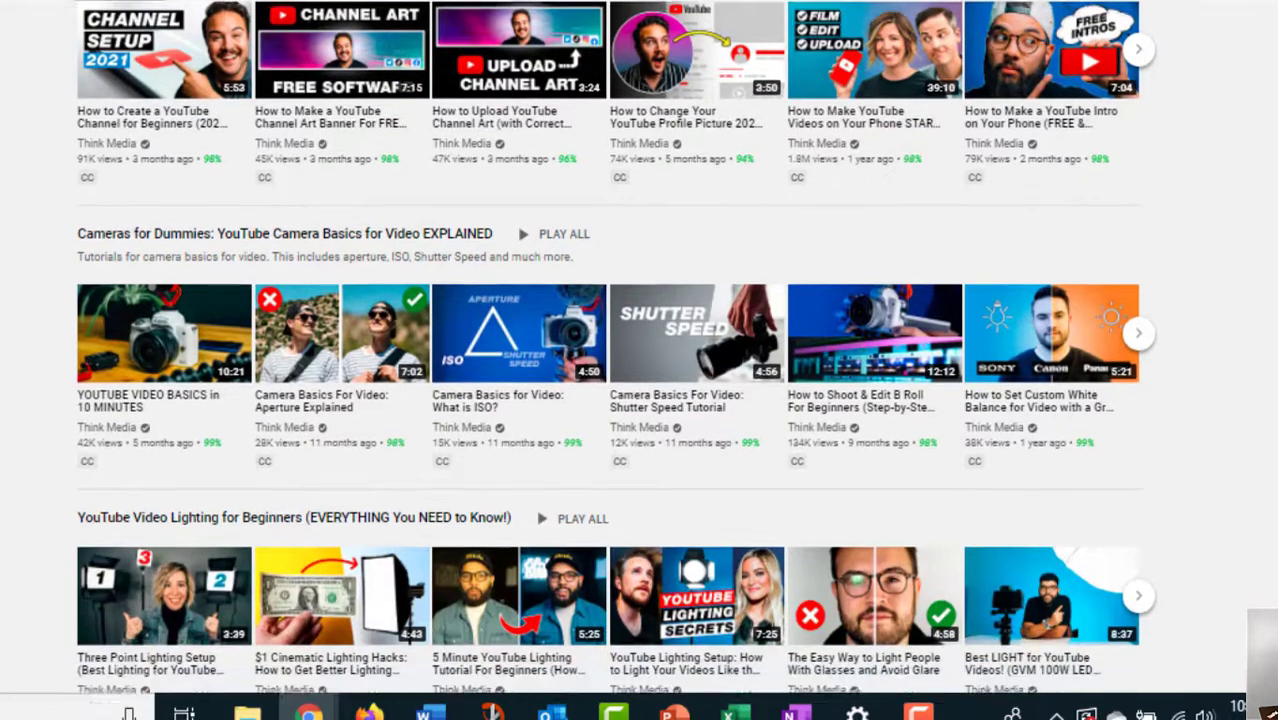
{"action": "scroll", "coordinate": [617, 348], "scroll_direction": "down", "scroll_amount": 1}
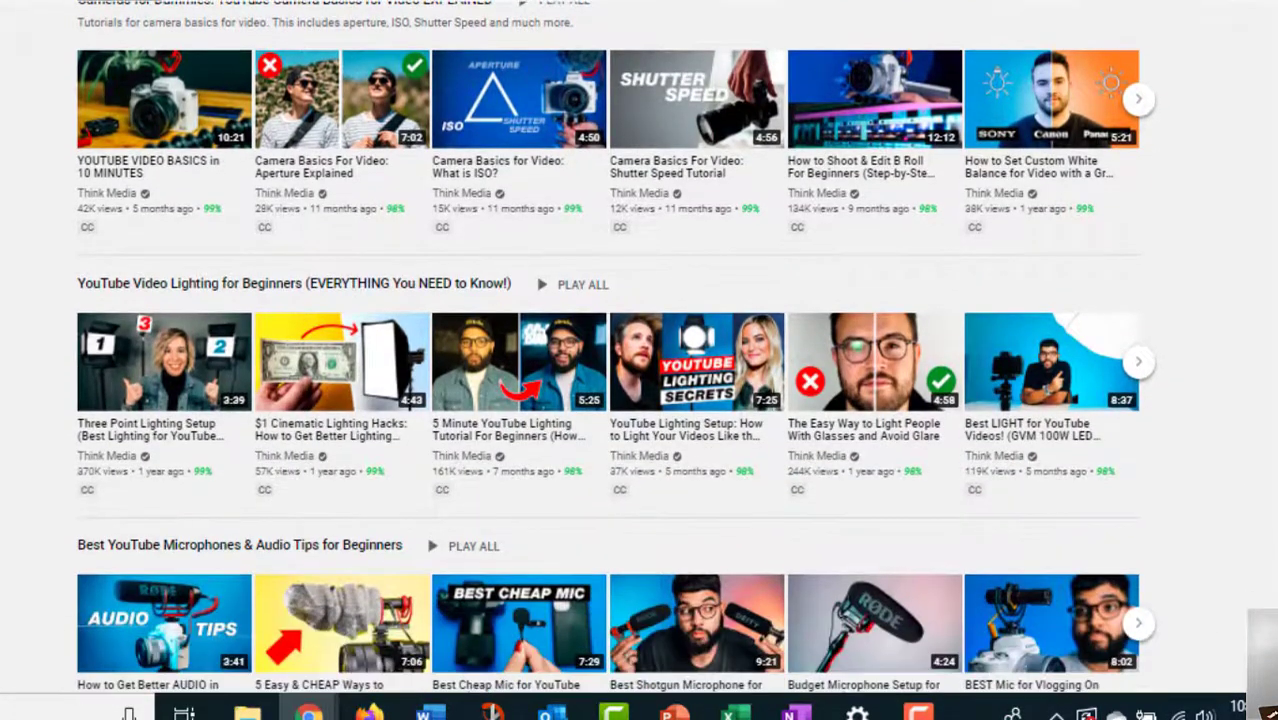
Step: Examine Think Media's remaining playlist sections and browse further through the grouped playlists under "Camera Tutorials: Best Tips & Tricks"
{"action": "scroll", "coordinate": [617, 348], "scroll_direction": "down", "scroll_amount": 2}
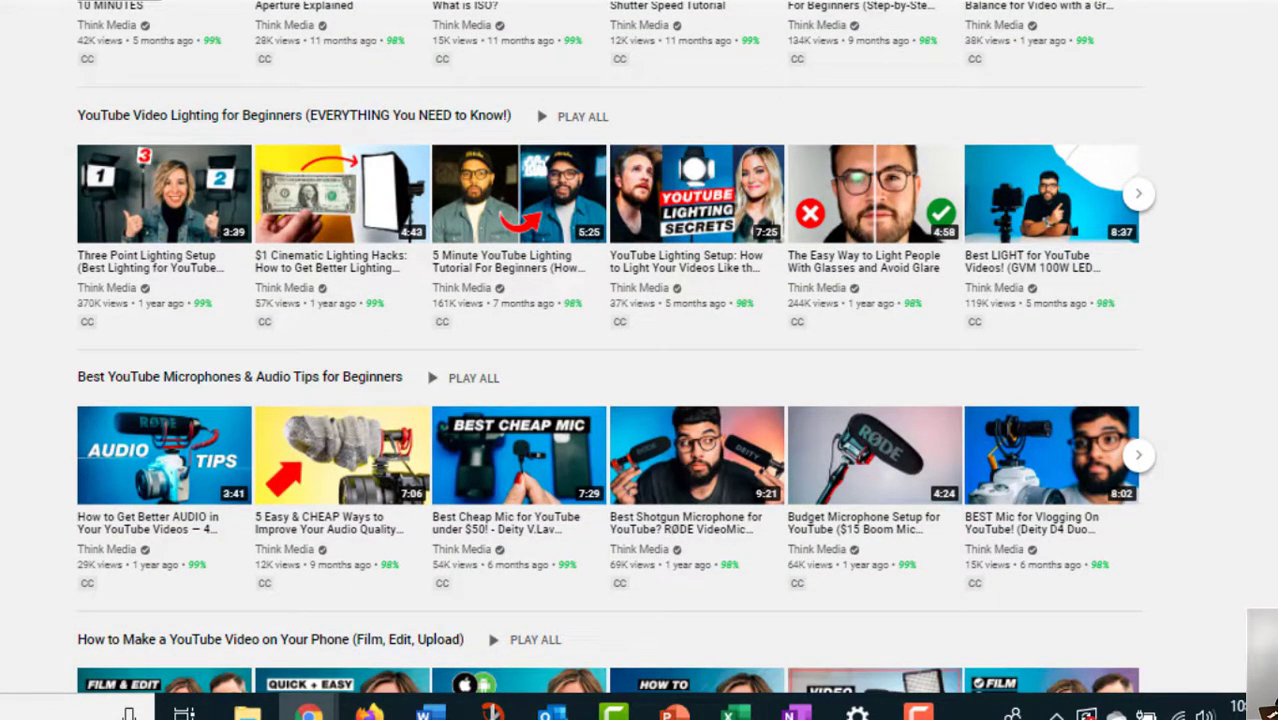
{"action": "scroll", "coordinate": [617, 348], "scroll_direction": "down", "scroll_amount": 4}
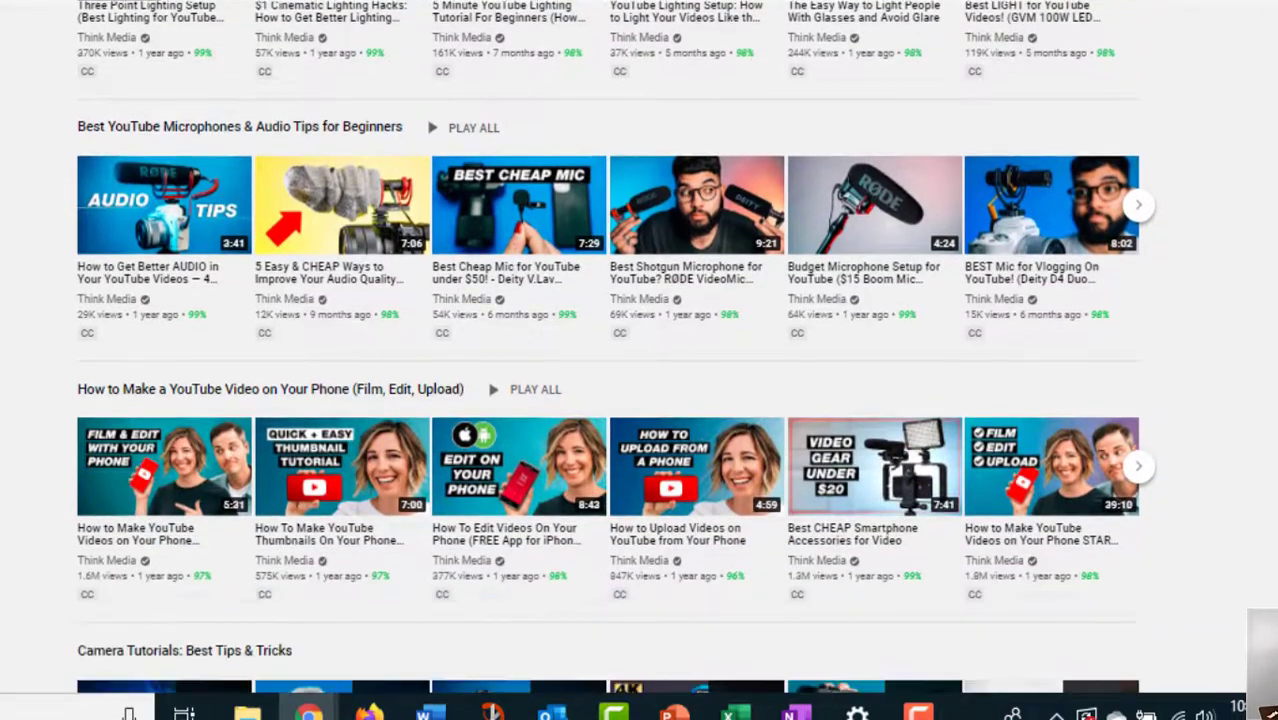
{"action": "scroll", "coordinate": [617, 348], "scroll_direction": "down", "scroll_amount": 5}
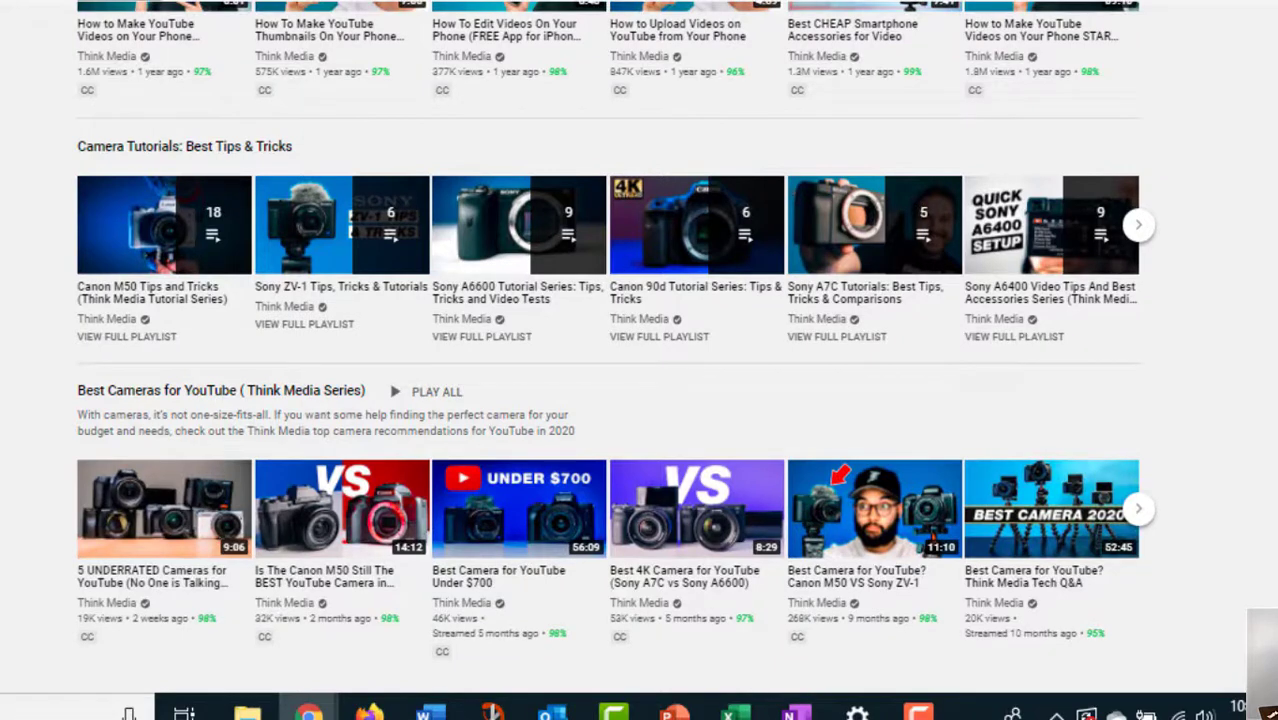
{"action": "scroll", "coordinate": [85, 343], "scroll_direction": "up", "scroll_amount": 2}
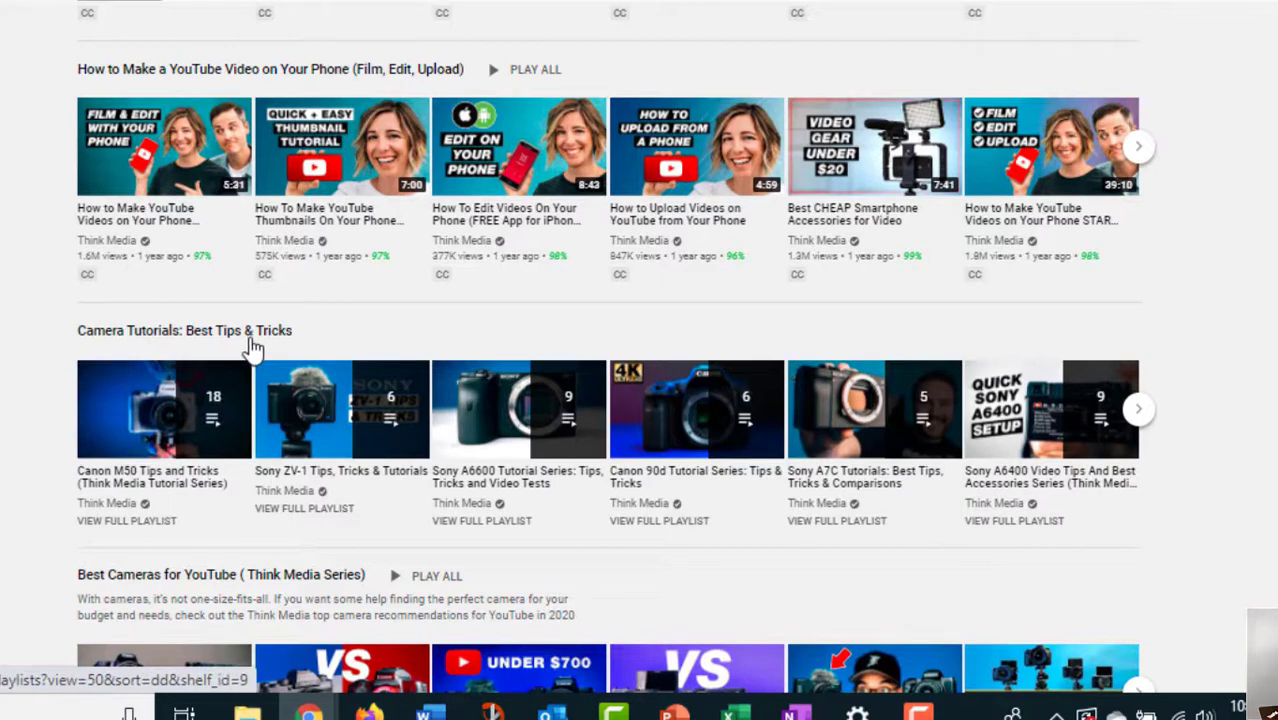
{"action": "mouse_move", "coordinate": [243, 378]}
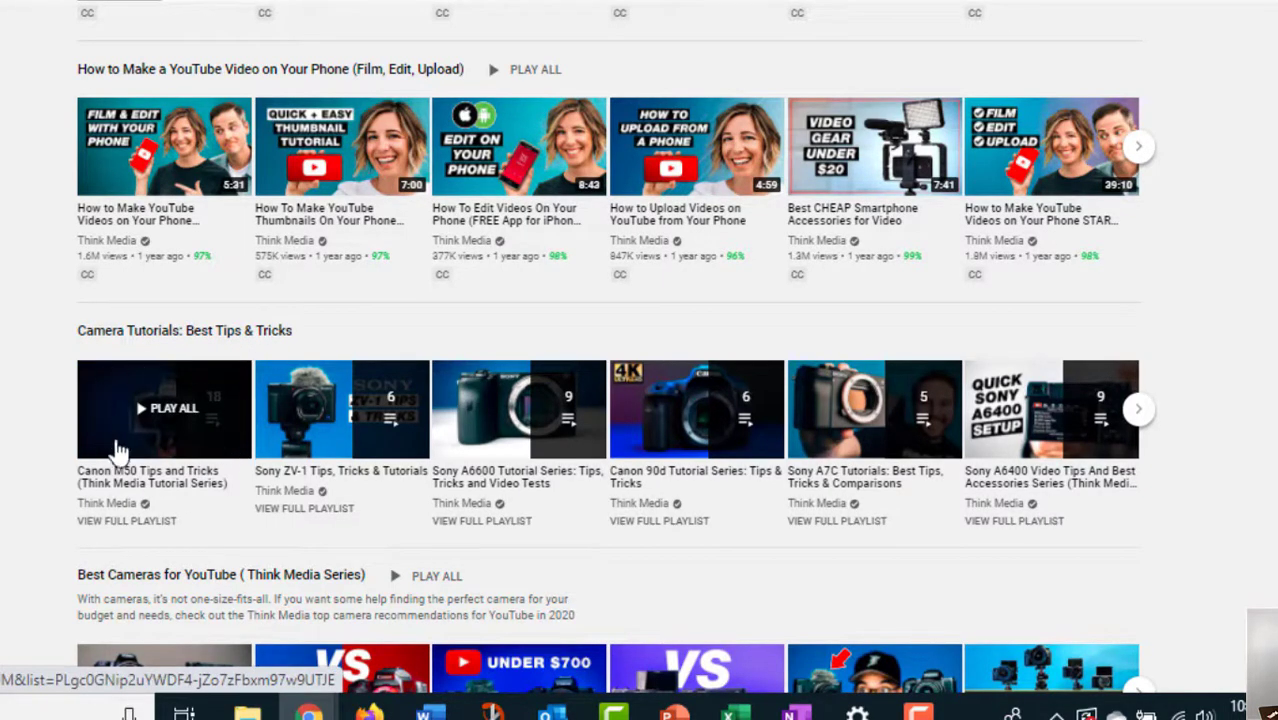
{"action": "mouse_move", "coordinate": [293, 440]}
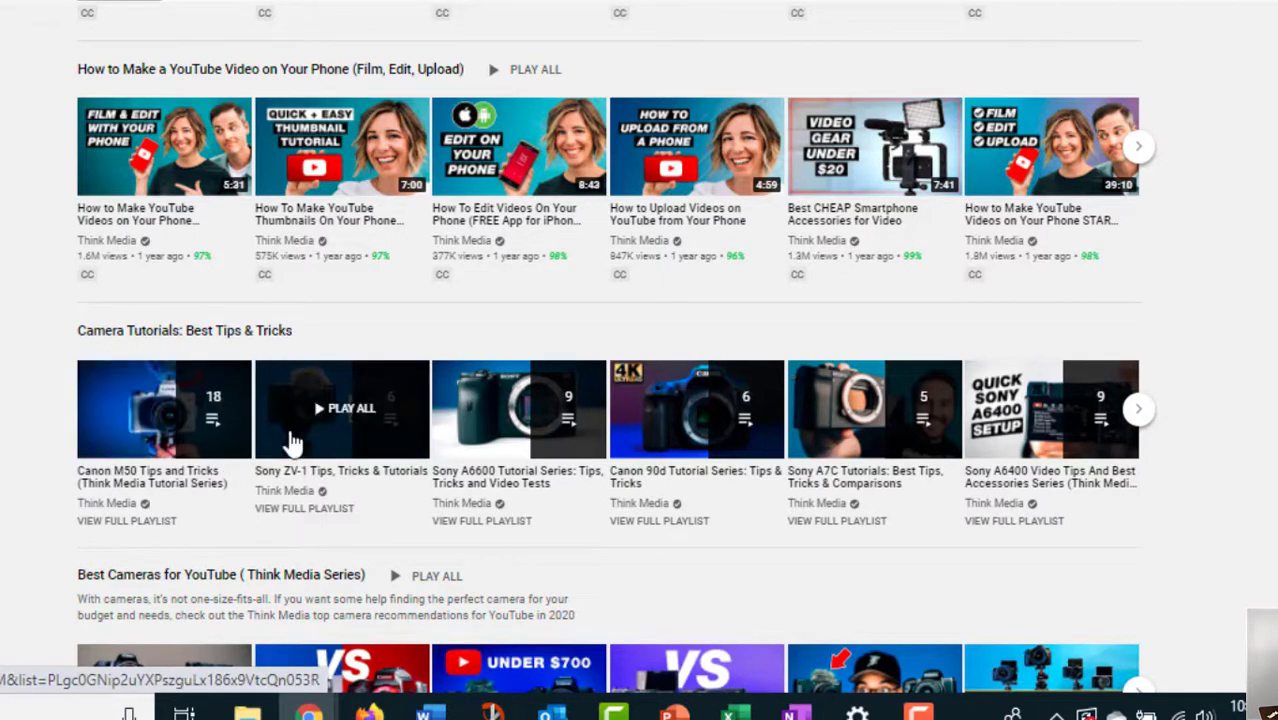
{"action": "mouse_move", "coordinate": [535, 440]}
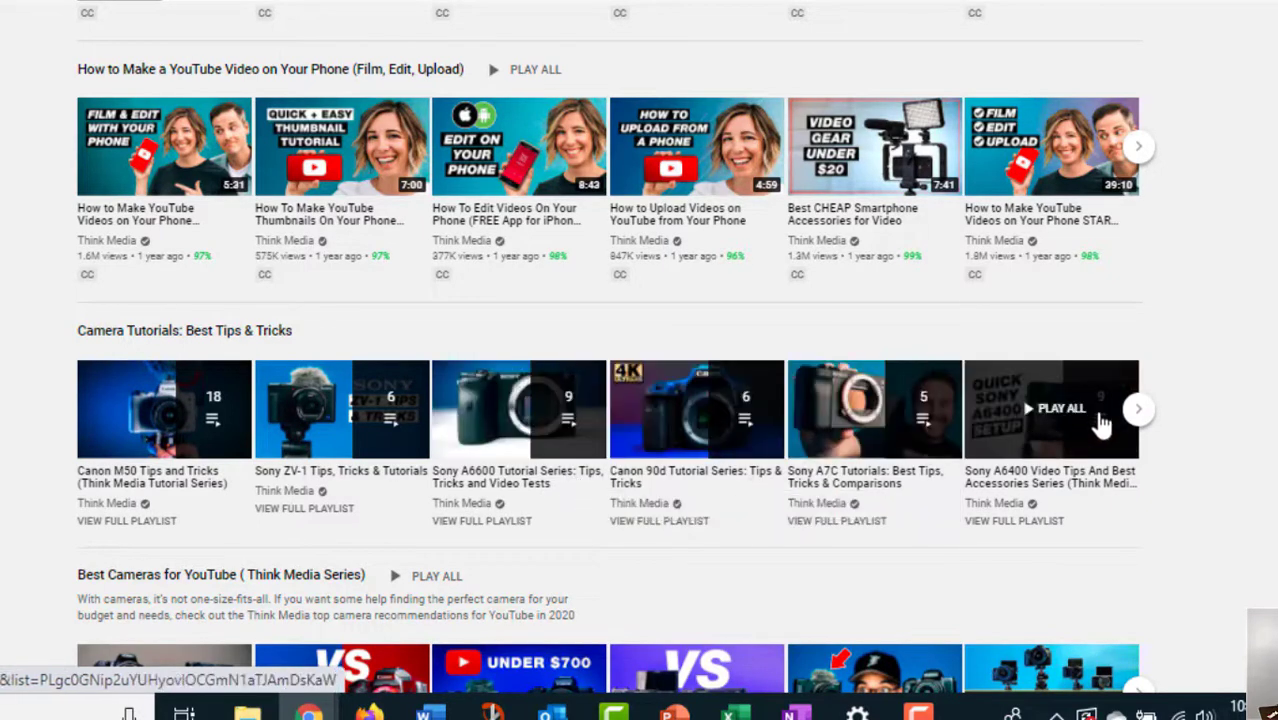
{"action": "left_click", "coordinate": [1137, 412]}
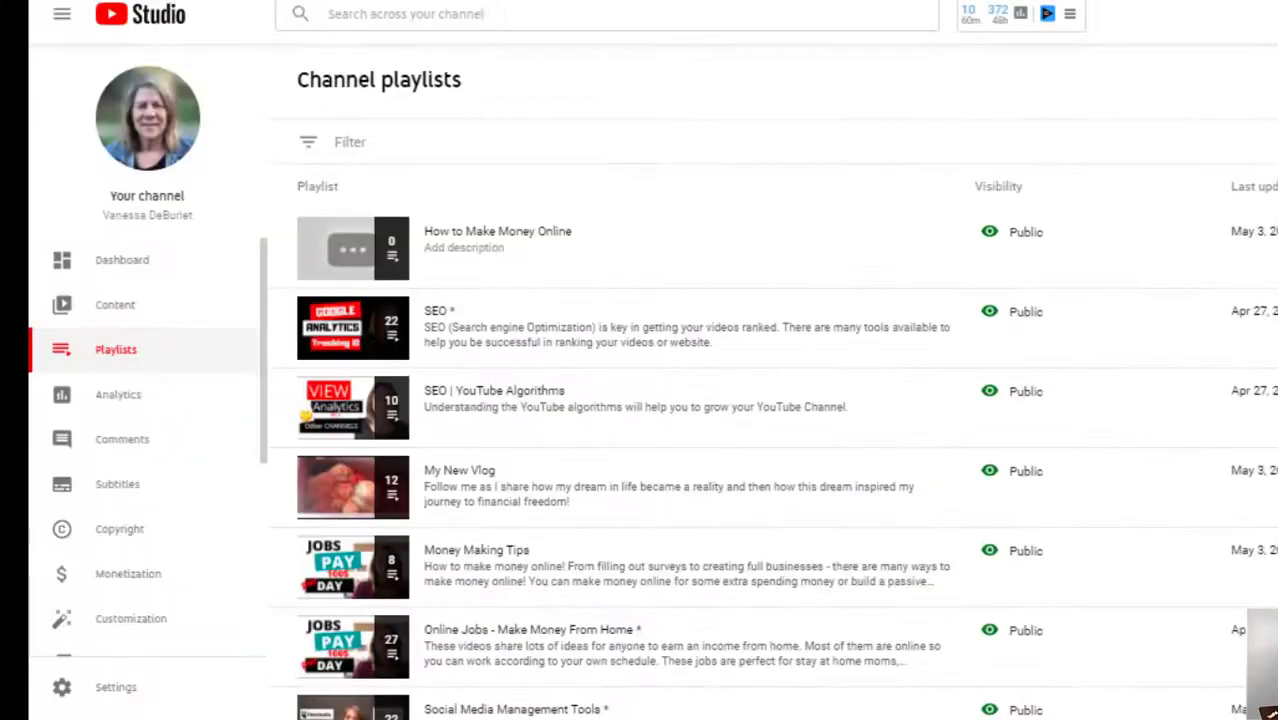
Step: Examine how playlists are listed among the YouTube search results for "SEO youtube algorithms playlist"
{"action": "mouse_move", "coordinate": [565, 385]}
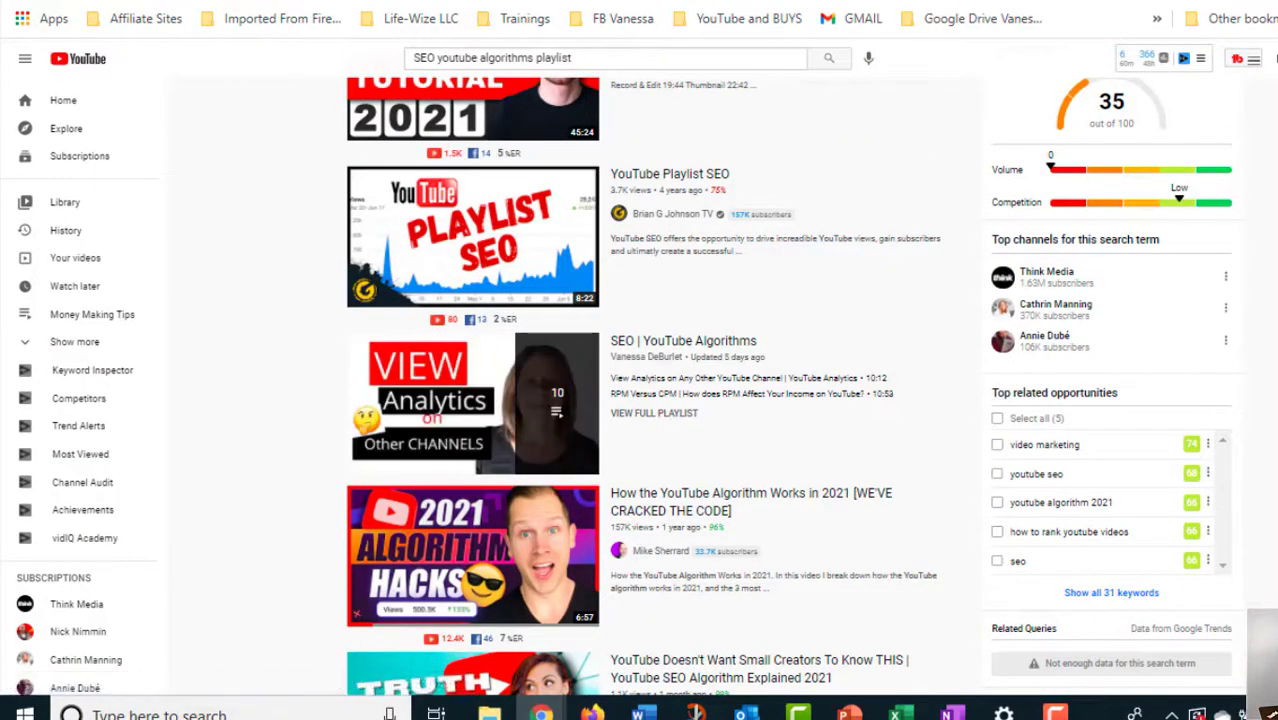
{"action": "scroll", "coordinate": [640, 387], "scroll_direction": "up", "scroll_amount": 3}
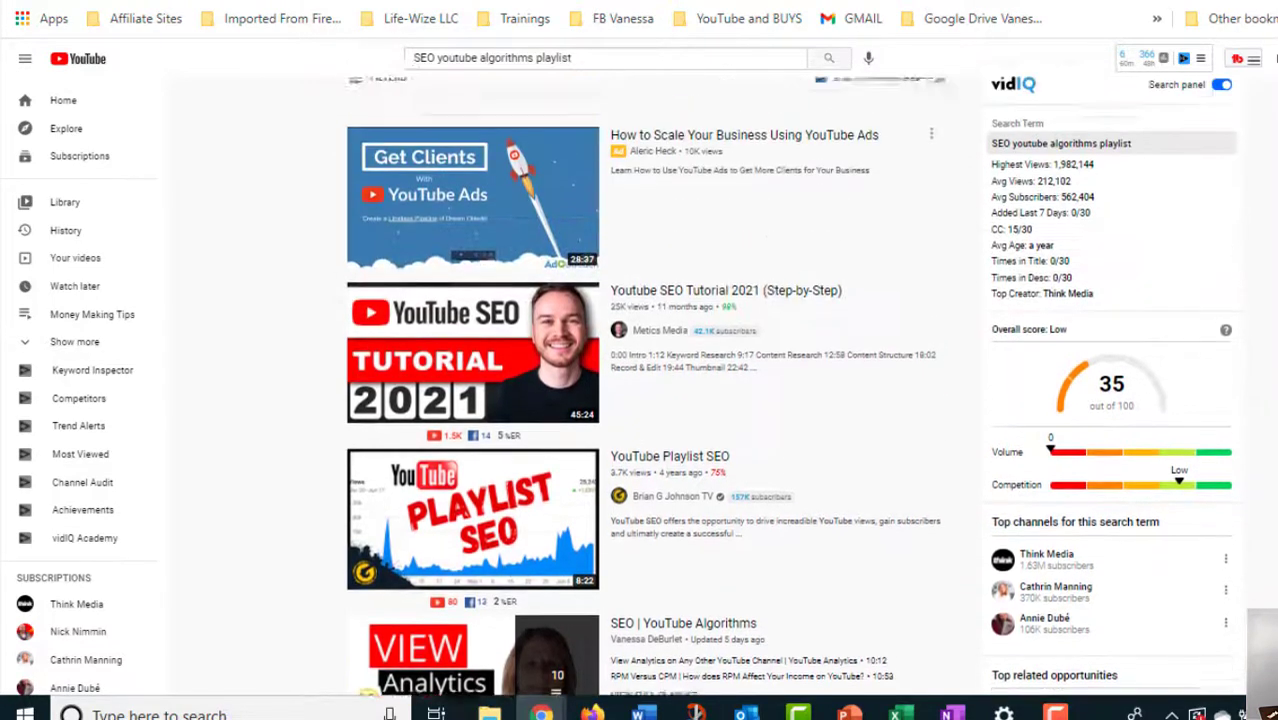
{"action": "scroll", "coordinate": [640, 387], "scroll_direction": "down", "scroll_amount": 2}
{"action": "scroll", "coordinate": [640, 387], "scroll_direction": "down", "scroll_amount": 3}
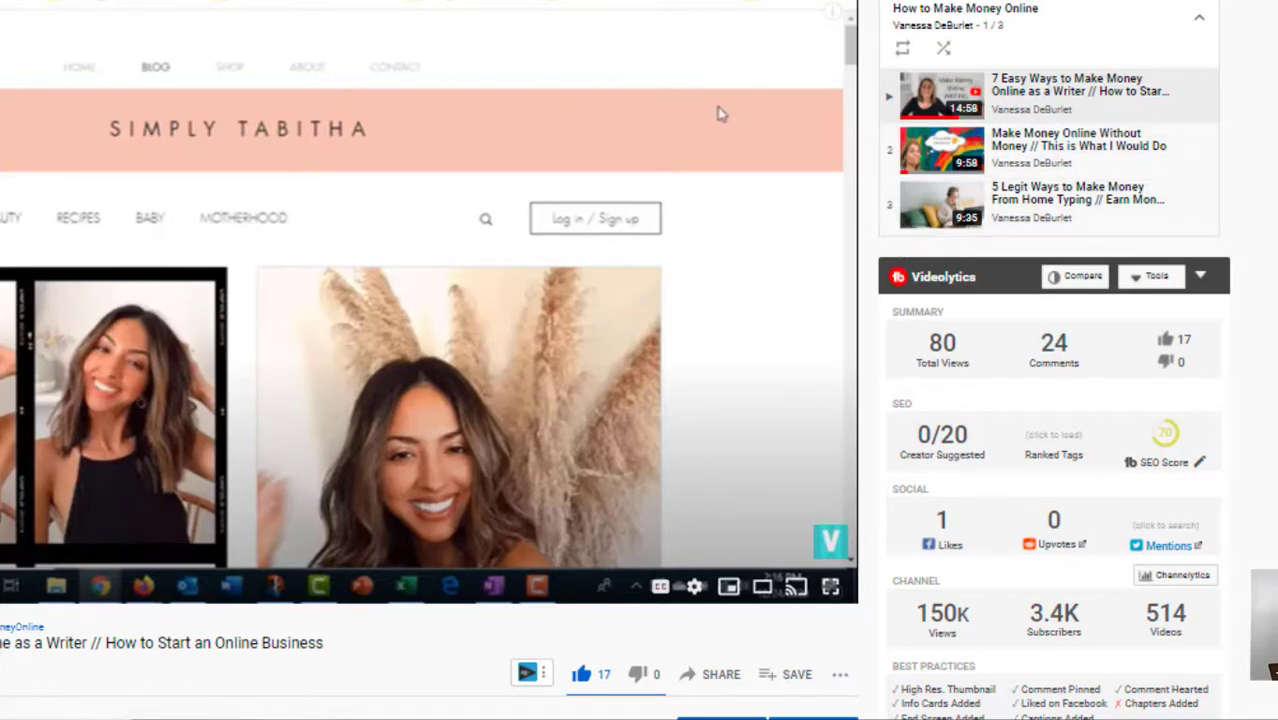
Step: Examine the watch page of "7 Easy Ways to Make Money Online as a Writer", including its full description and playlist panel
{"action": "scroll", "coordinate": [718, 113], "scroll_direction": "down", "scroll_amount": 15}
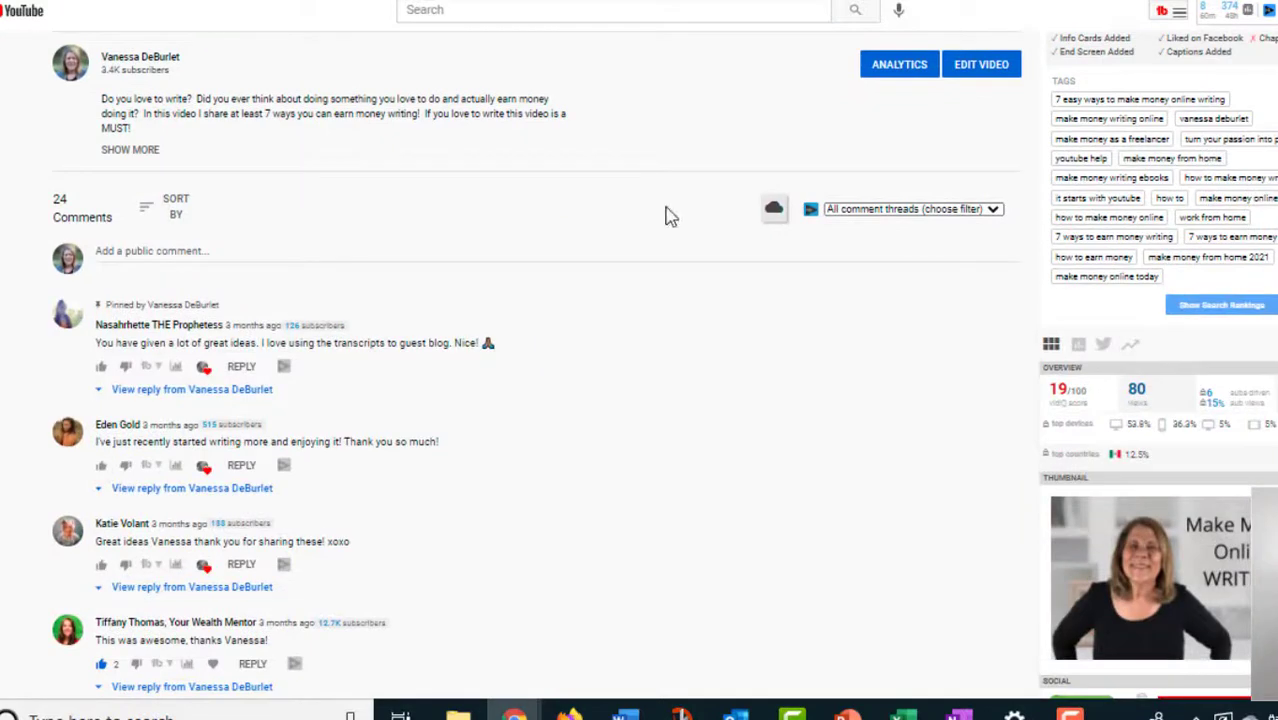
{"action": "left_click", "coordinate": [140, 151]}
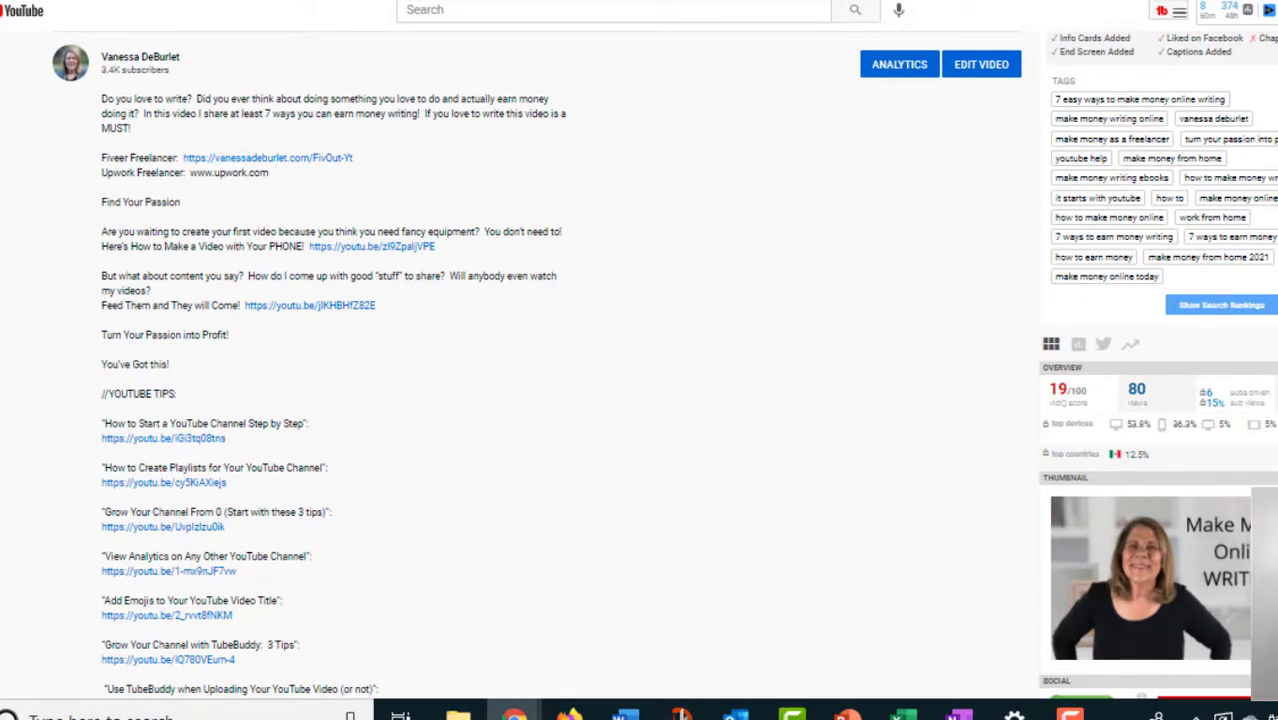
{"action": "scroll", "coordinate": [900, 134], "scroll_direction": "up", "scroll_amount": 6}
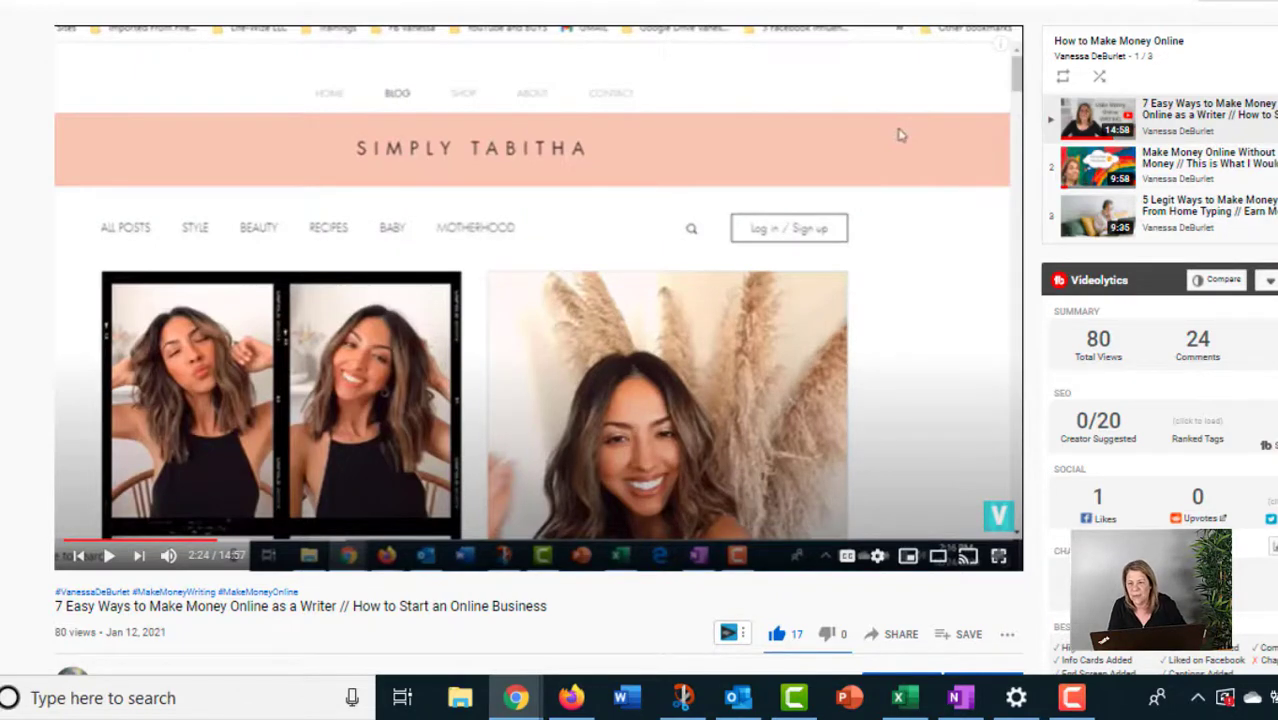
{"action": "scroll", "coordinate": [898, 134], "scroll_direction": "down", "scroll_amount": 3}
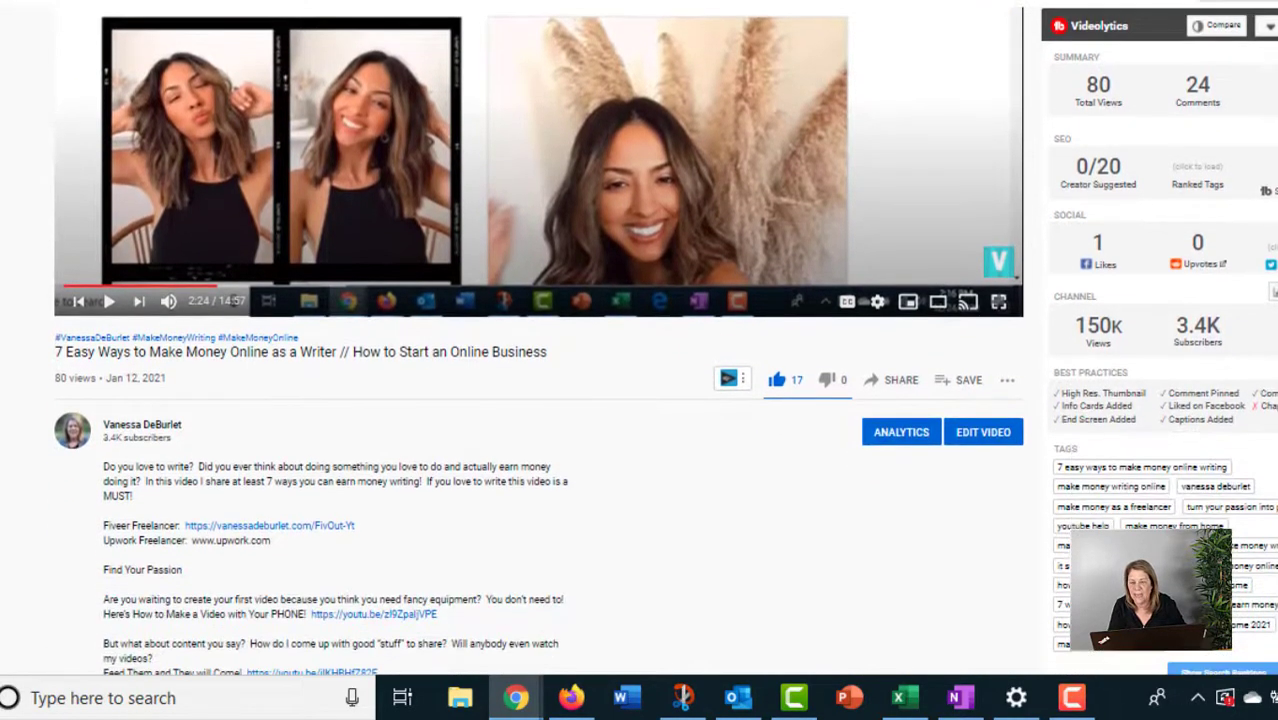
{"action": "scroll", "coordinate": [900, 134], "scroll_direction": "up", "scroll_amount": 3}
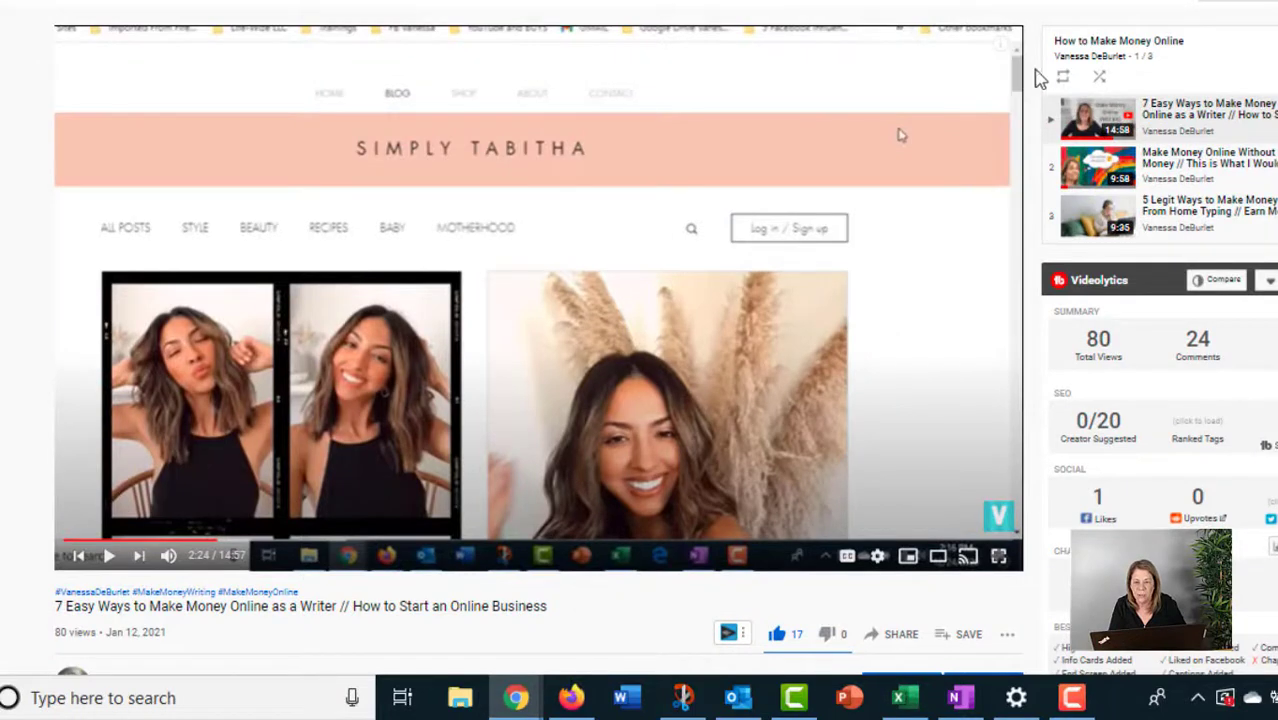
Step: In the video's details, add a playlist card at 00:56:16 that links to the "How to Make Money Online" playlist
{"action": "scroll", "coordinate": [898, 134], "scroll_direction": "down", "scroll_amount": 5}
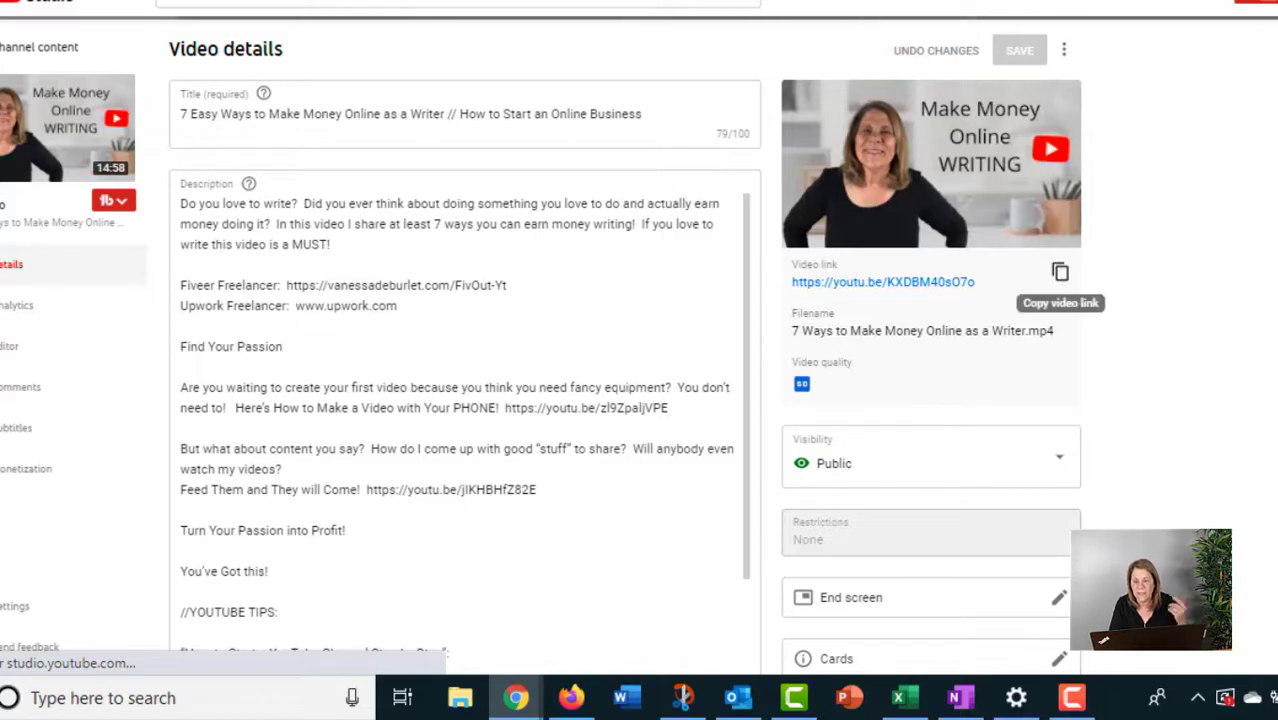
{"action": "scroll", "coordinate": [1141, 357], "scroll_direction": "down", "scroll_amount": 3}
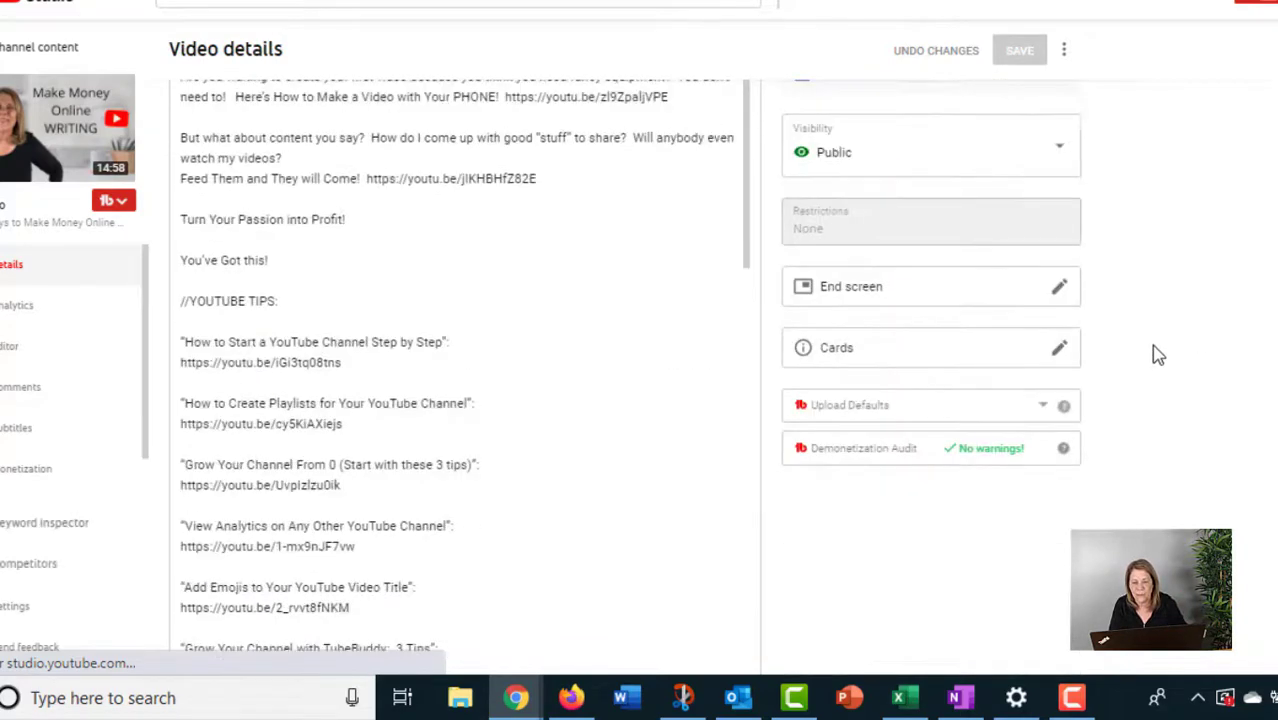
{"action": "left_click", "coordinate": [1059, 352]}
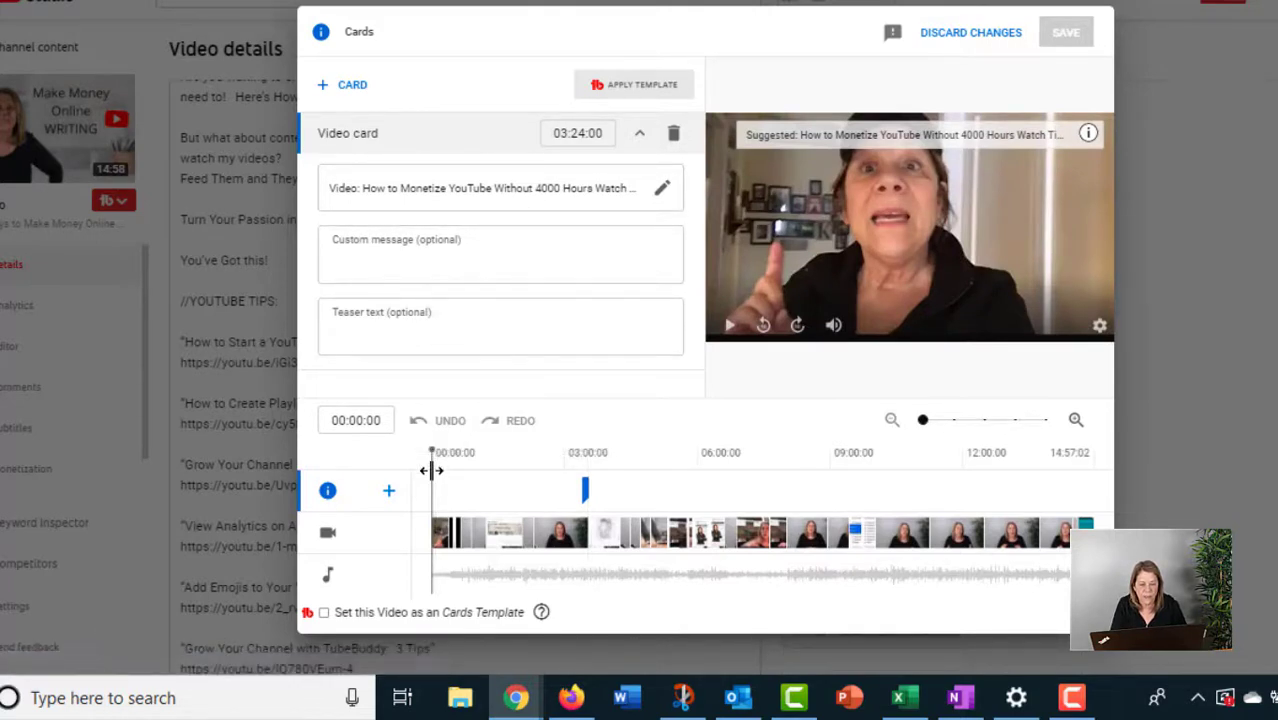
{"action": "left_click_drag", "start_coordinate": [434, 468], "coordinate": [474, 466]}
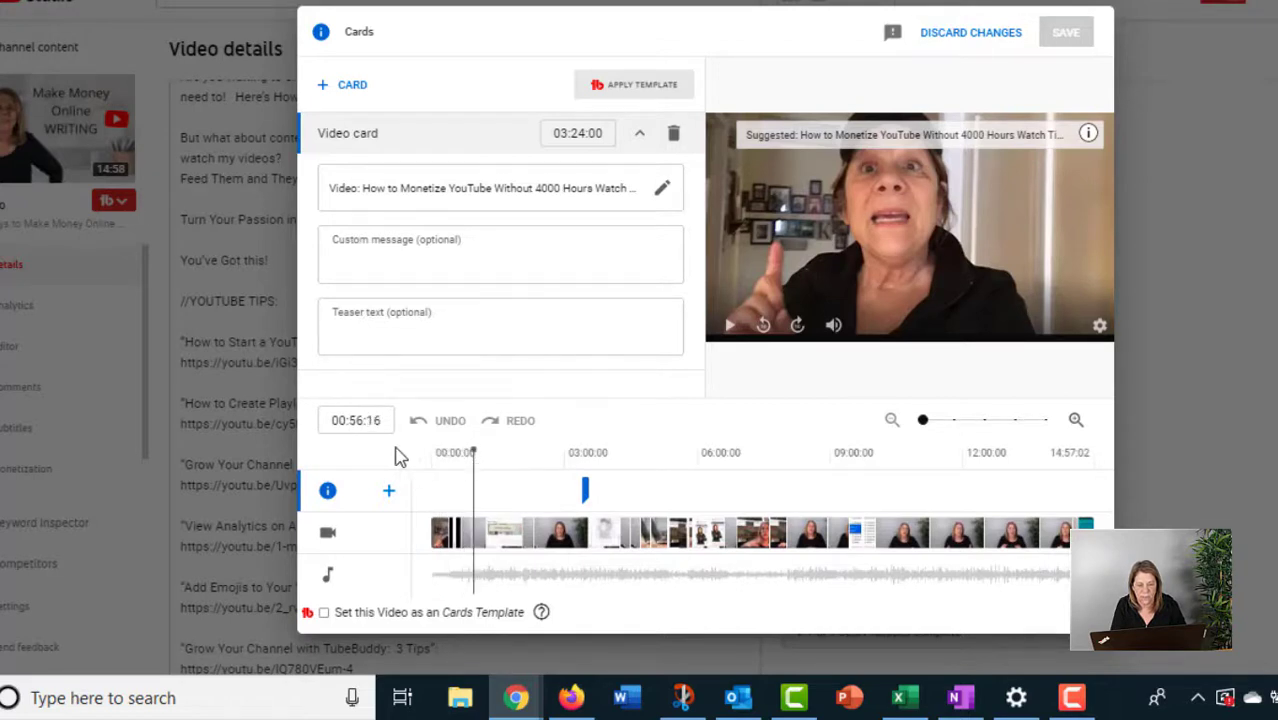
{"action": "left_click", "coordinate": [357, 94]}
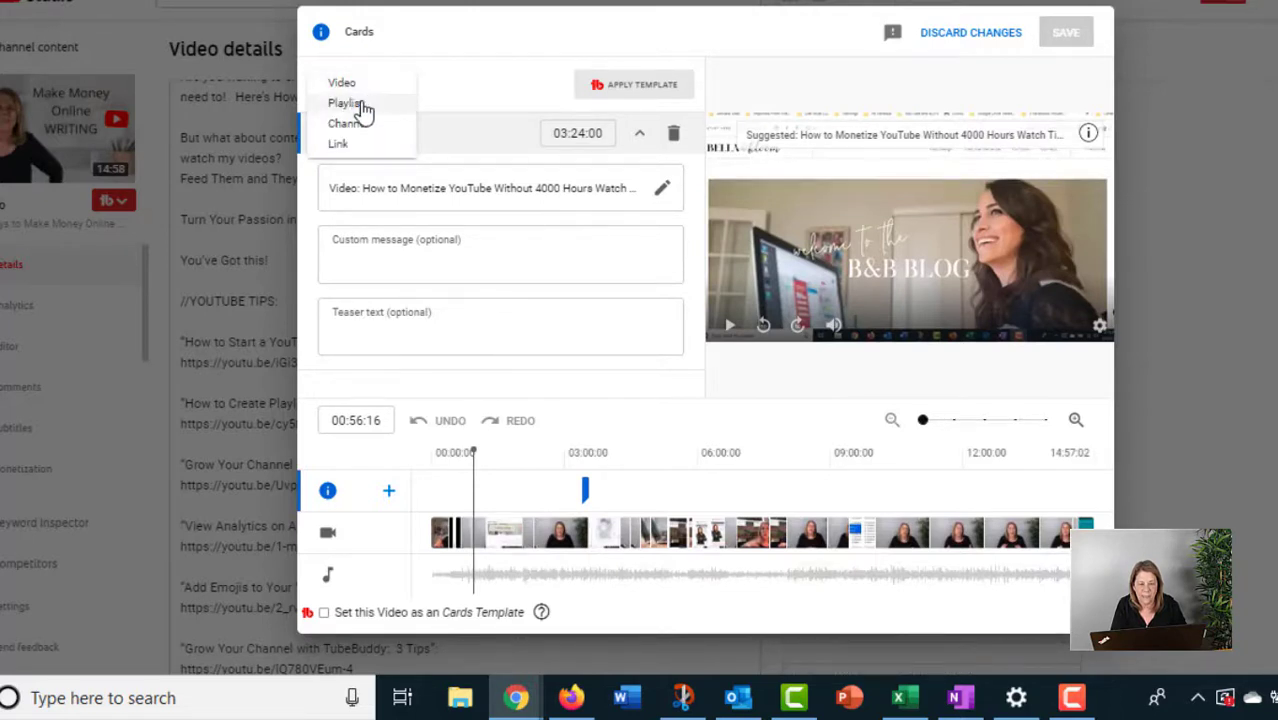
{"action": "left_click", "coordinate": [344, 104]}
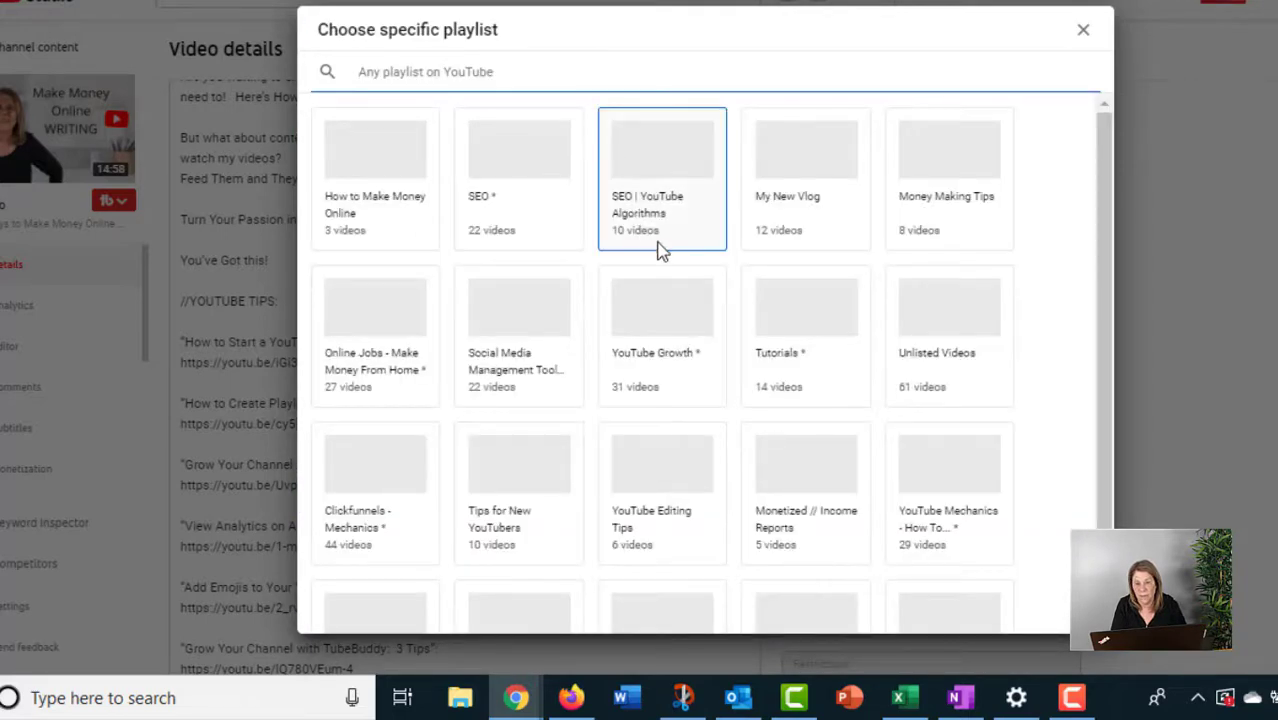
{"action": "left_click", "coordinate": [350, 177]}
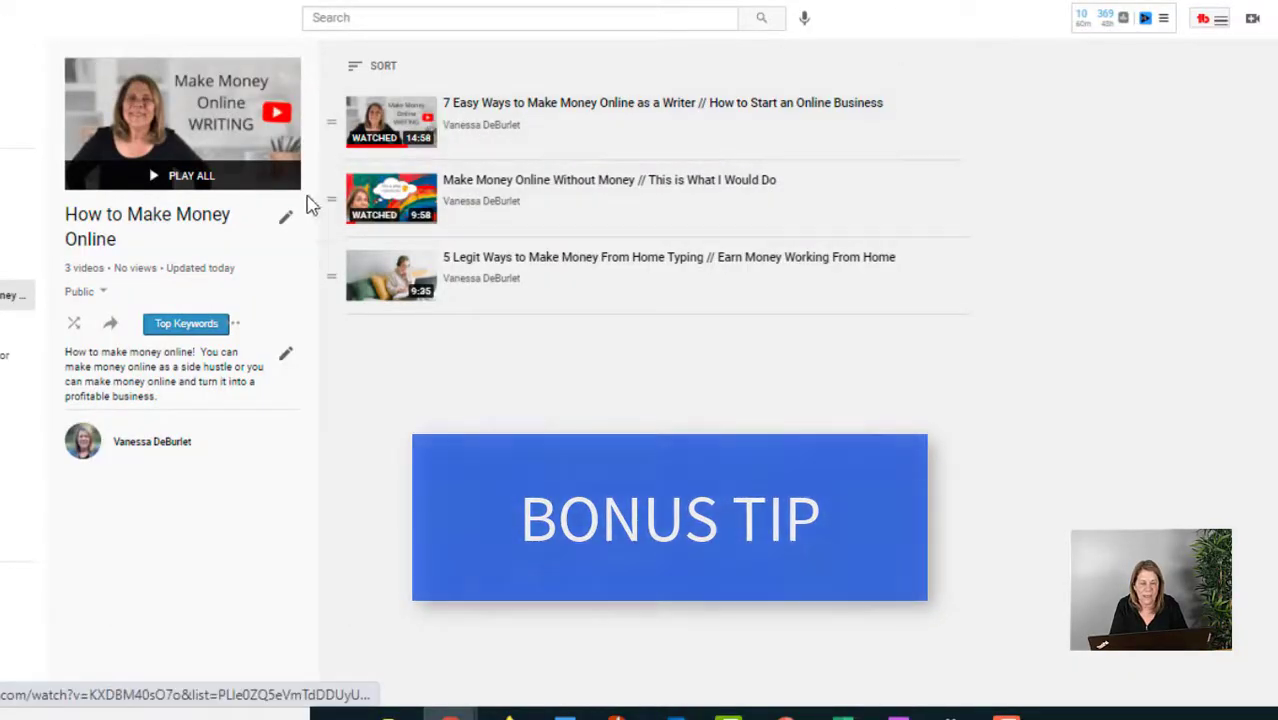
{"action": "left_click", "coordinate": [236, 324]}
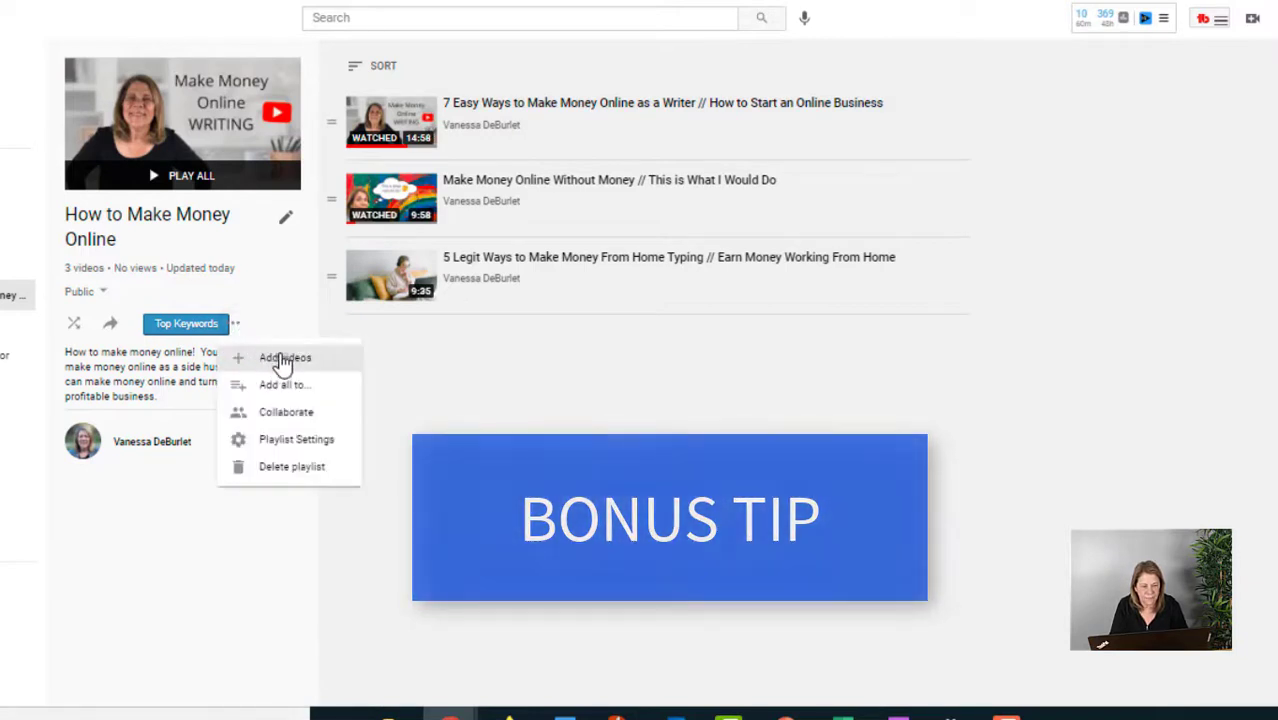
{"action": "left_click", "coordinate": [285, 358]}
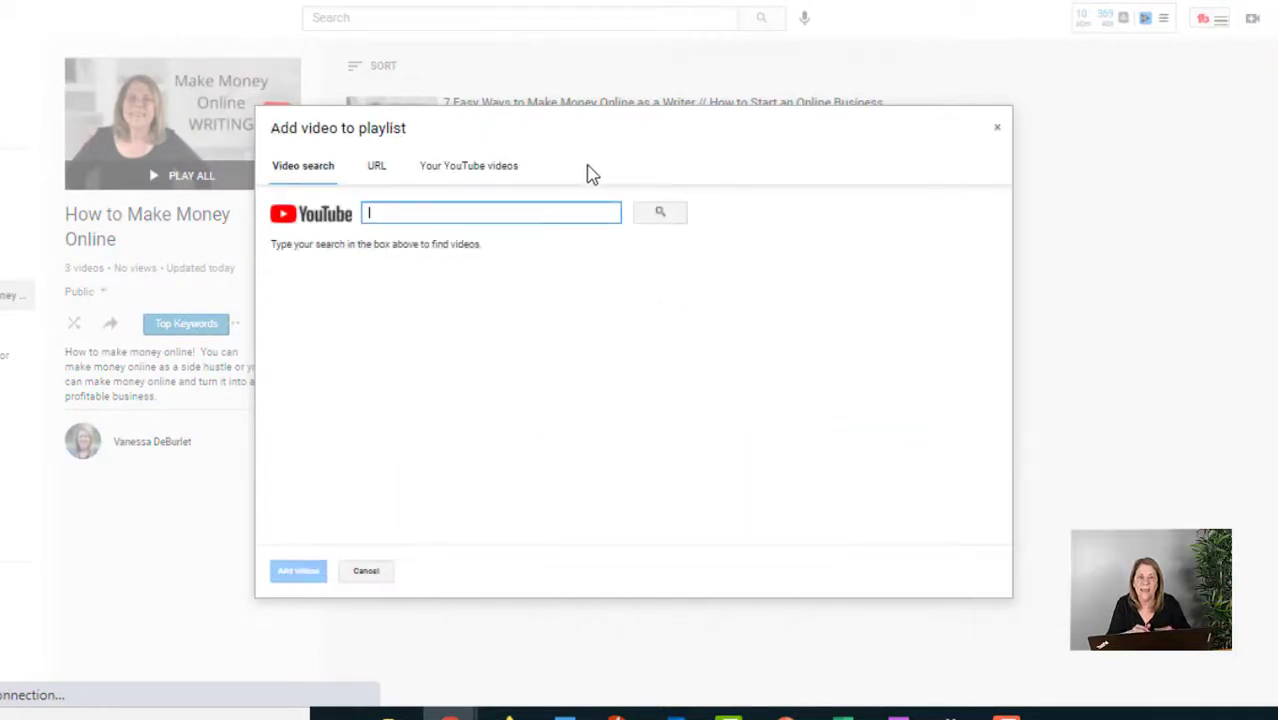
{"action": "left_click", "coordinate": [375, 168]}
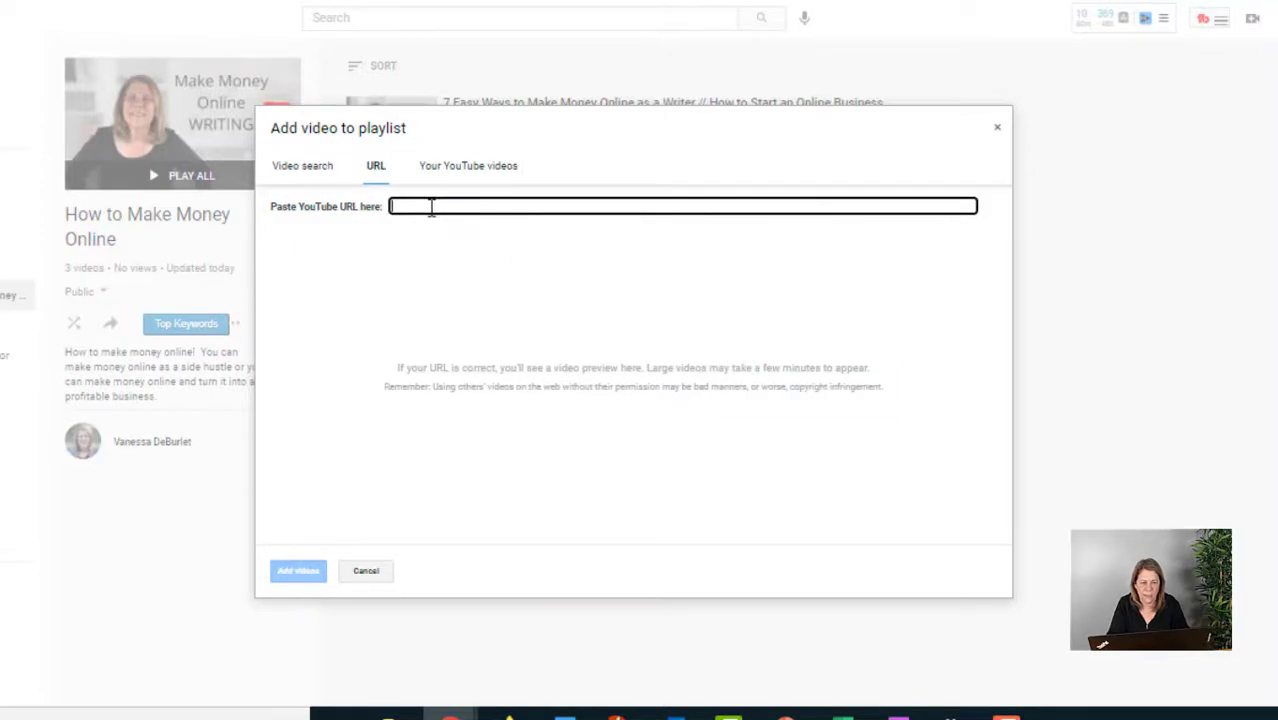
{"action": "type", "text": "https://www.youtube.com/watch?v=am7kaAerVCQ"}
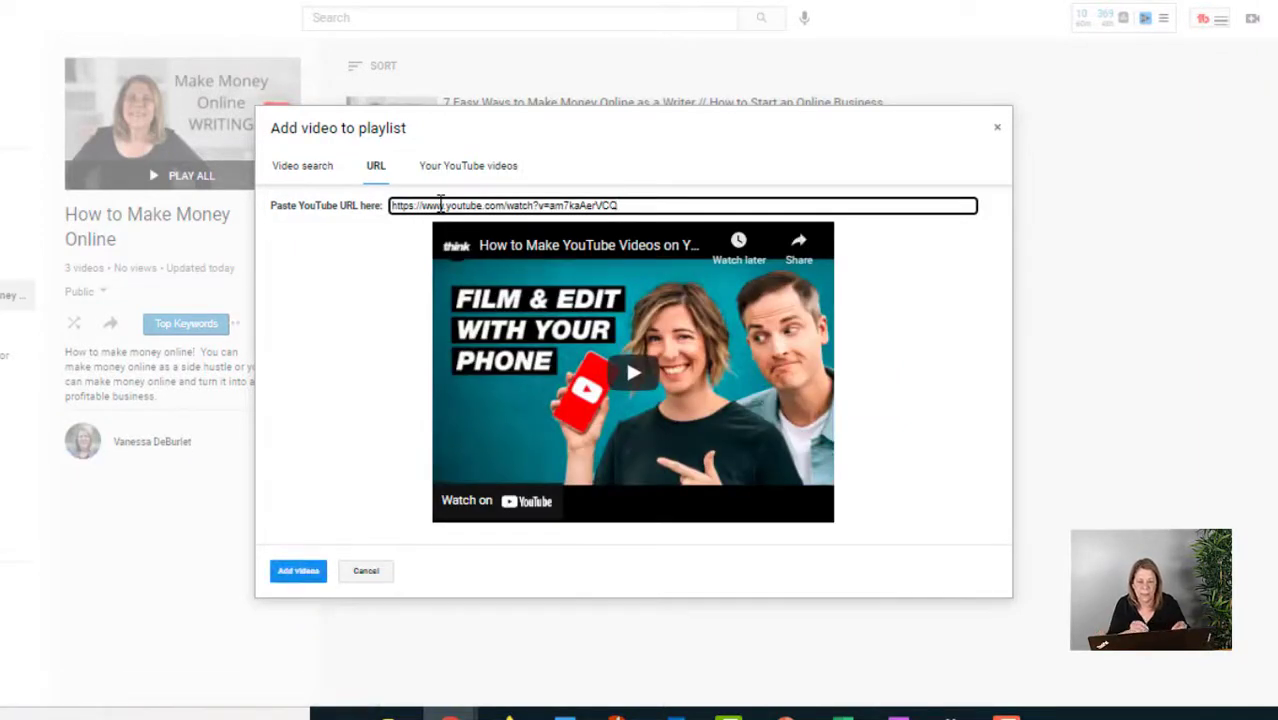
{"action": "left_click", "coordinate": [310, 578]}
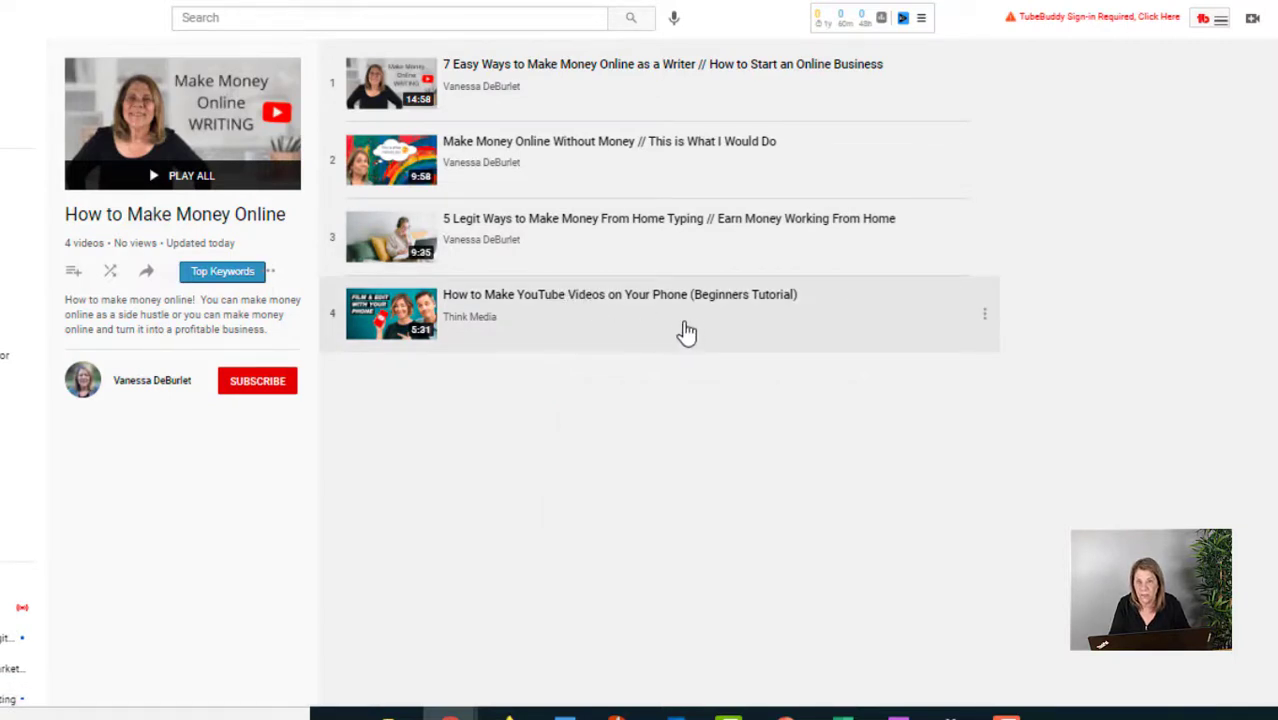
Step: Try to move "How to Make YouTube Videos on Your Phone (Beginners Tutorial)" higher in the playlist
{"action": "left_click", "coordinate": [417, 323]}
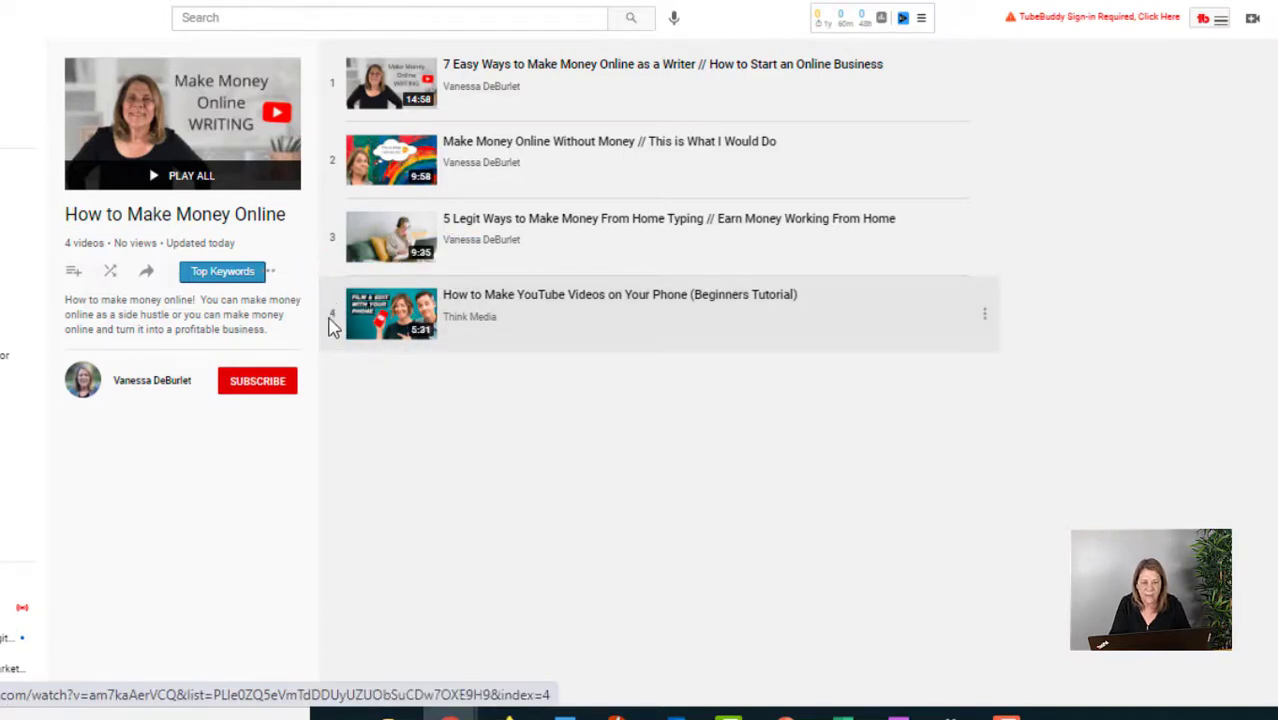
{"action": "left_click_drag", "start_coordinate": [333, 325], "coordinate": [342, 214]}
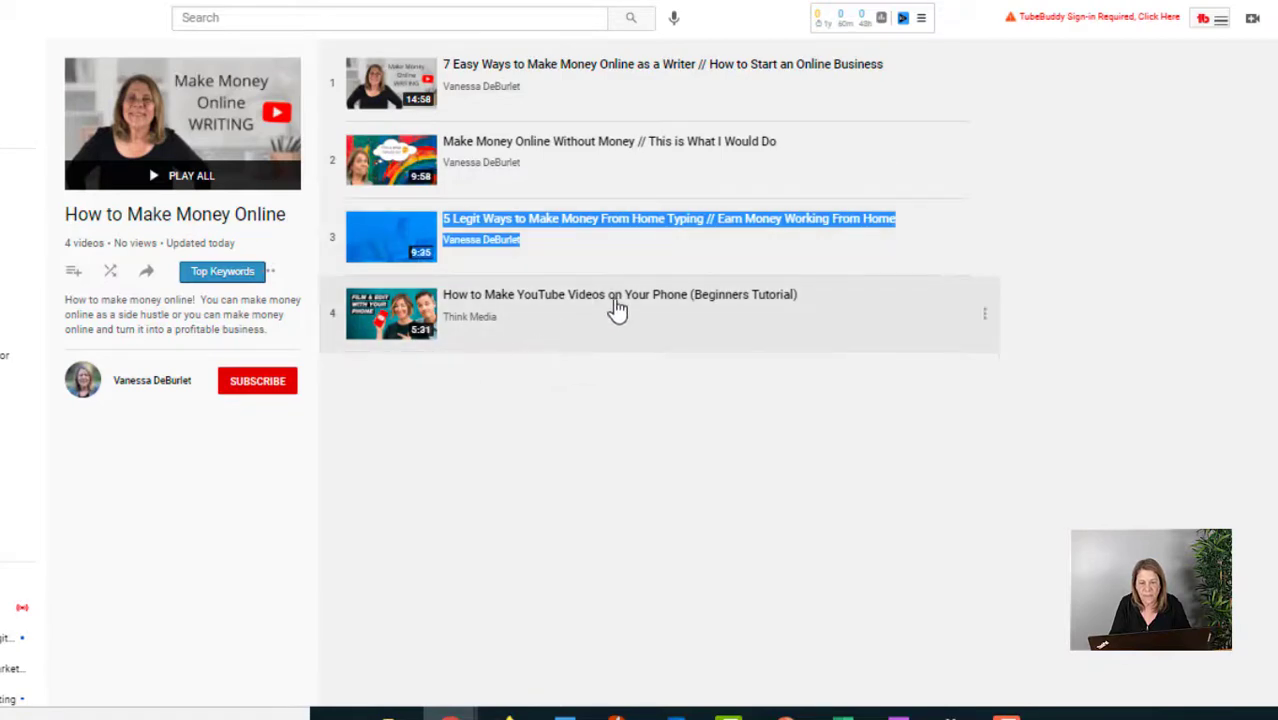